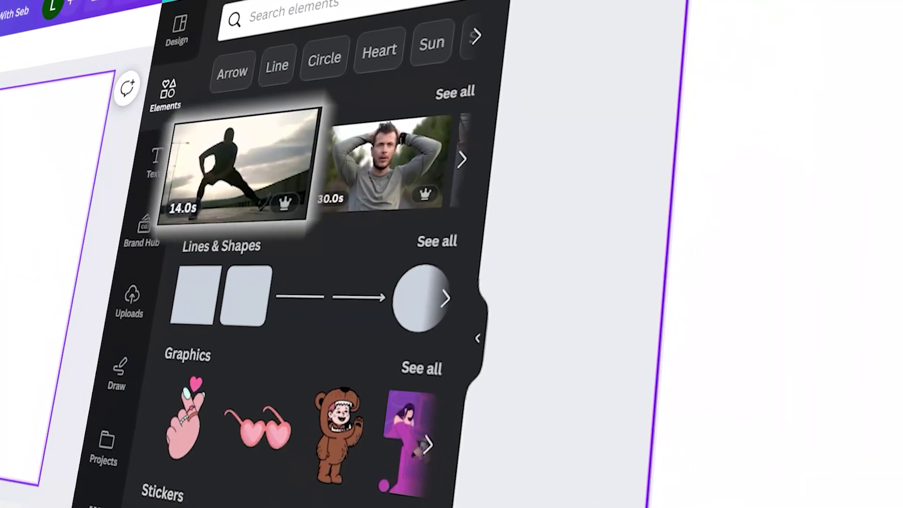
Add the recently used video of the man stretching to the page and trim the page to 2.2 seconds.
left_click(248, 198)
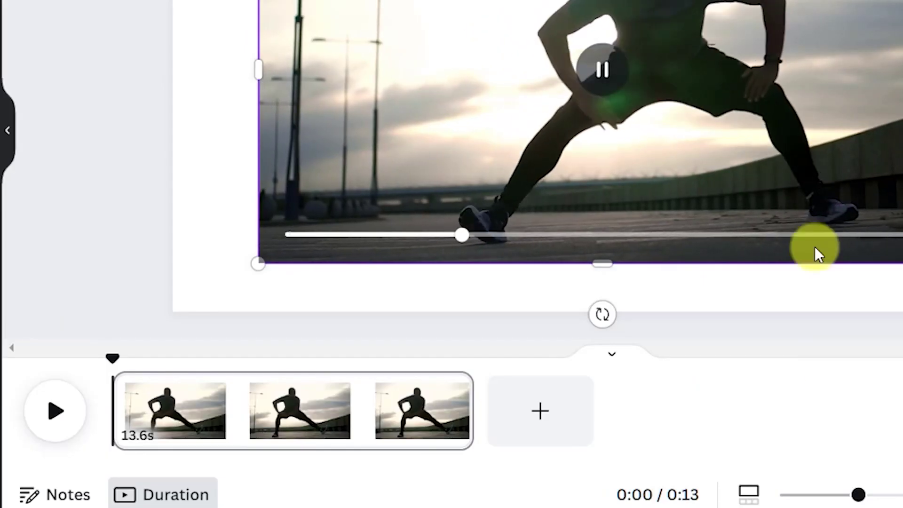
mouse_move(286, 447)
mouse_move(465, 414)
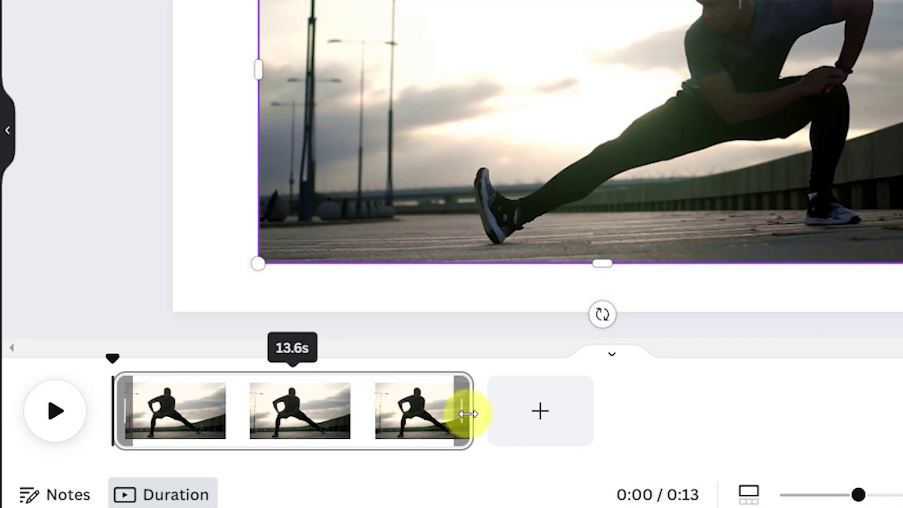
left_click_drag(467, 414, 167, 413)
Duplicate the trimmed video and align the copy exactly over the original.
key("ctrl+c")
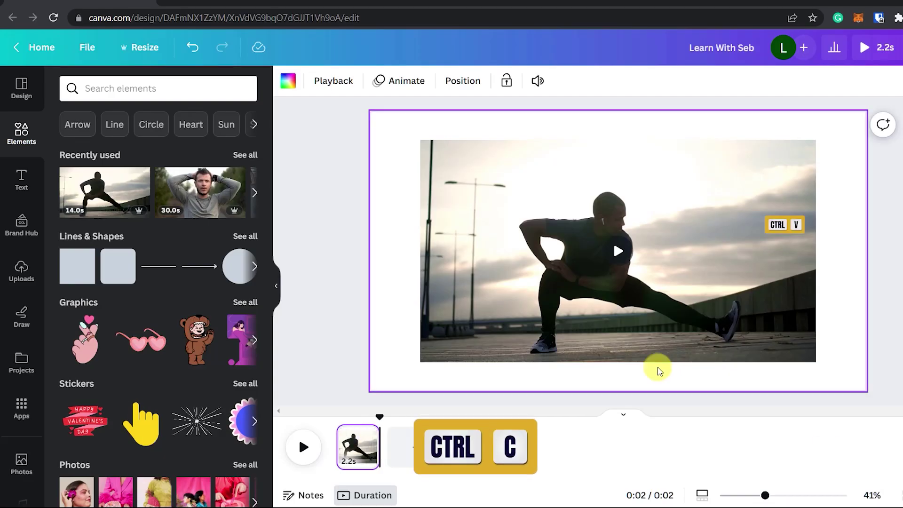
left_click(580, 266)
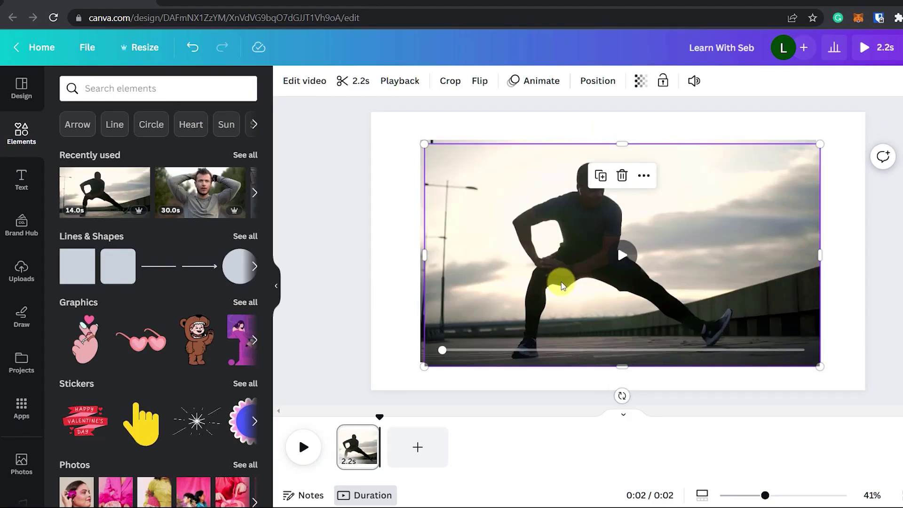
left_click_drag(563, 286, 559, 281)
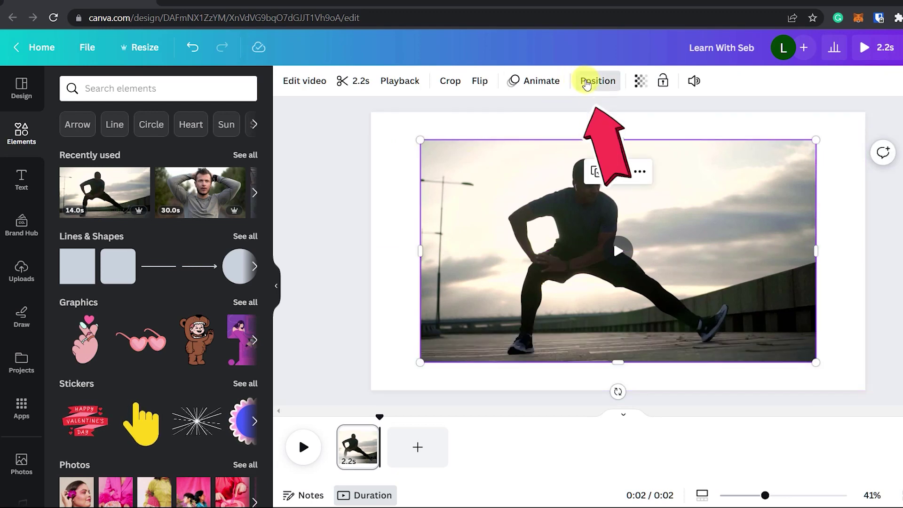
Remove the background from the upper video copy with Background Remover and select its cut-out in the layer list.
left_click(580, 83)
left_click(231, 88)
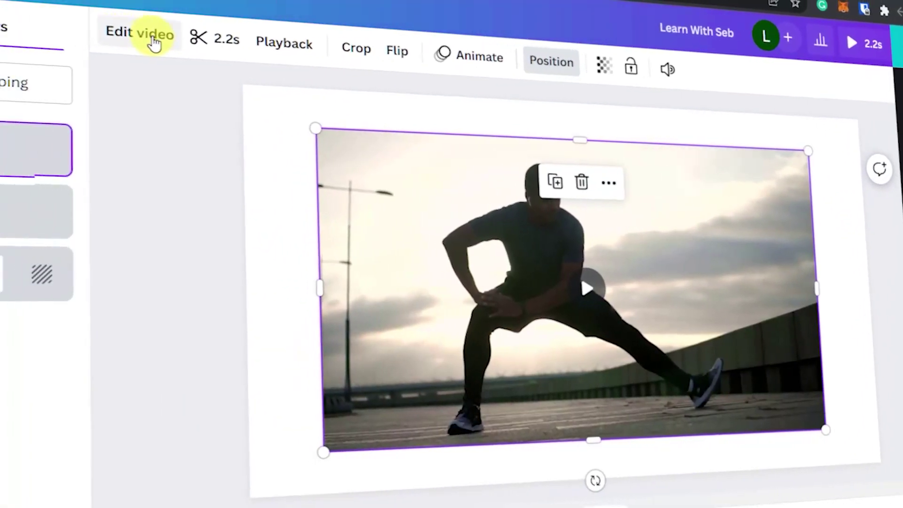
left_click(101, 38)
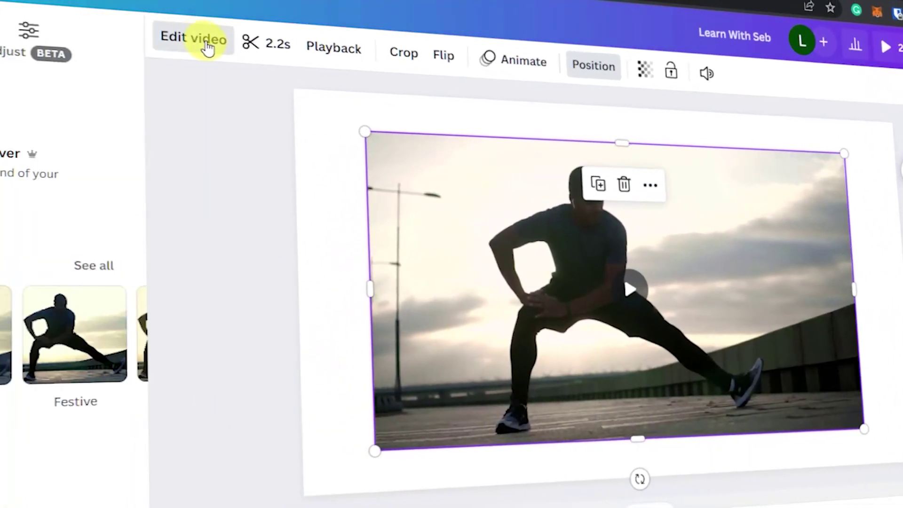
left_click(74, 196)
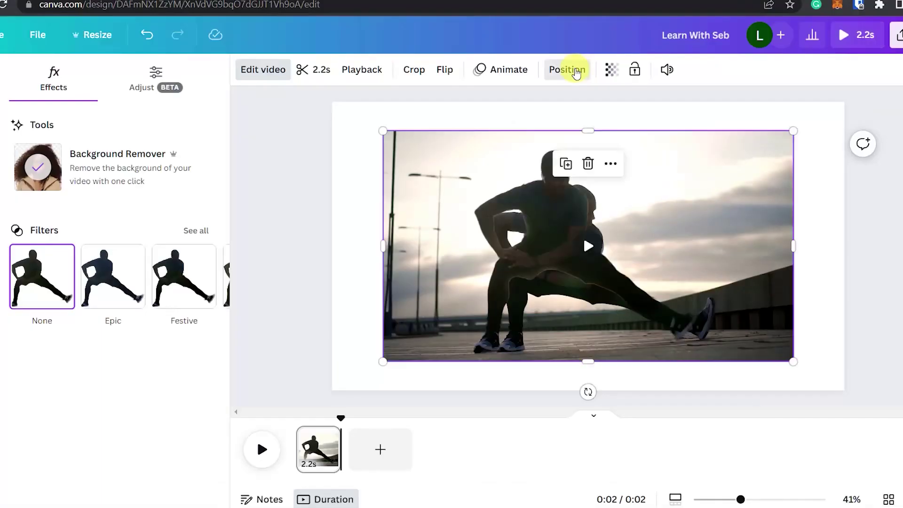
left_click(574, 70)
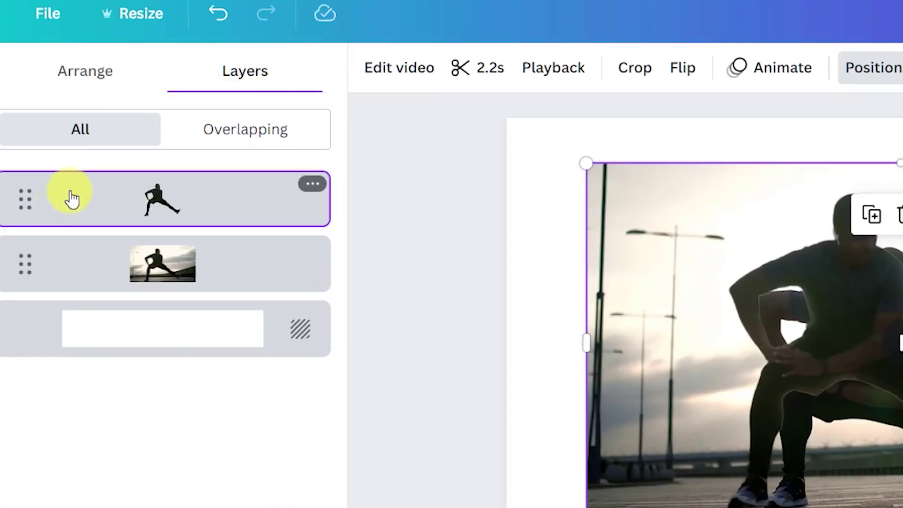
right_click(72, 199)
left_click(164, 364)
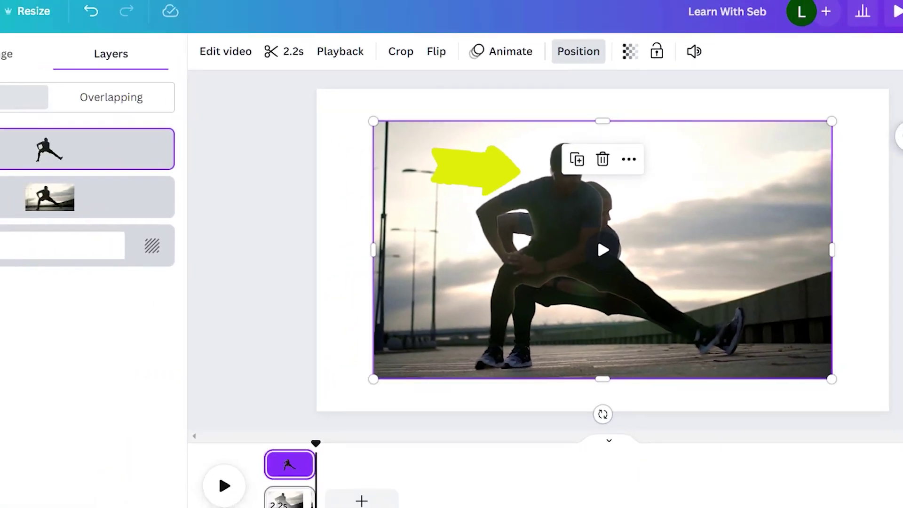
Add a heading over the video and set its font to Libre Franklin Black.
left_click(113, 71)
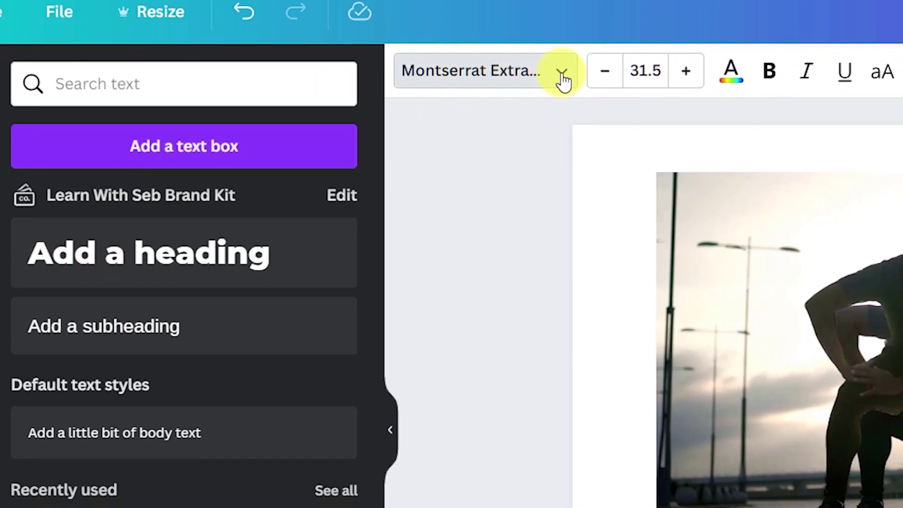
left_click(563, 106)
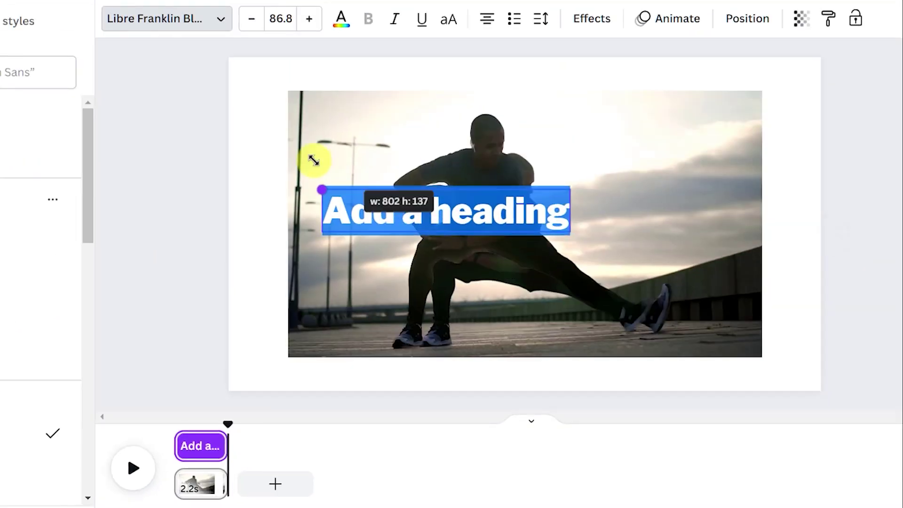
left_click_drag(314, 160, 294, 163)
Change the heading text to "KEEP GOING", colour it red and enlarge it to size 174 across the video.
left_click_drag(575, 238, 748, 240)
double_click(665, 238)
triple_click(649, 233)
type("KEEP GOING")
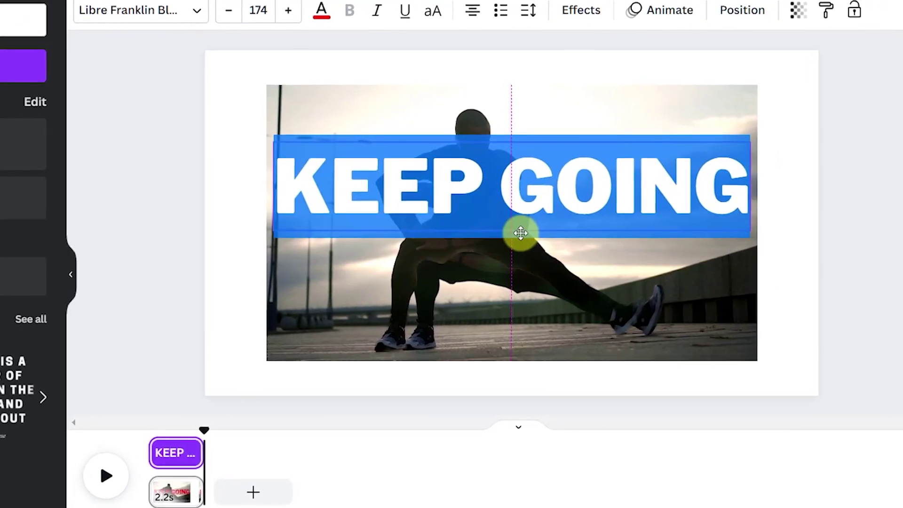
left_click(877, 211)
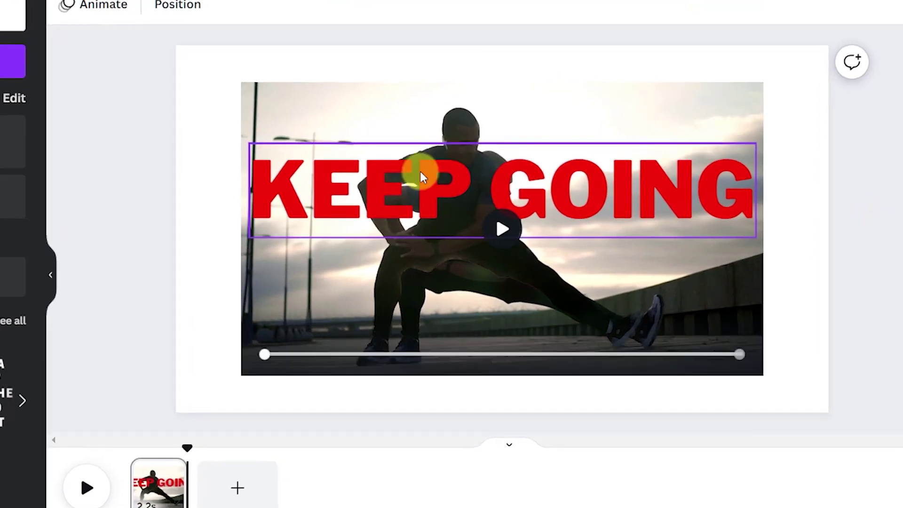
left_click(814, 376)
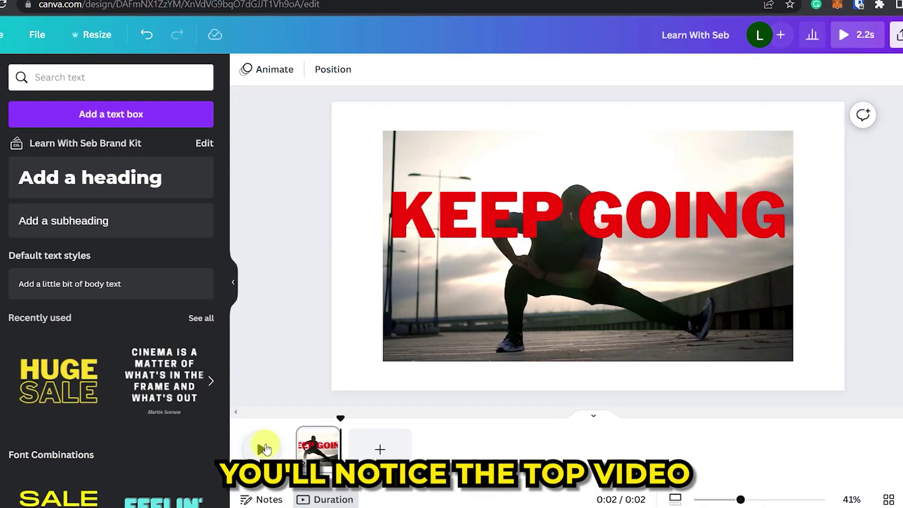
Move the KEEP GOING layer between the cut-out man and the full video, playing the page to check the effect.
left_click(264, 448)
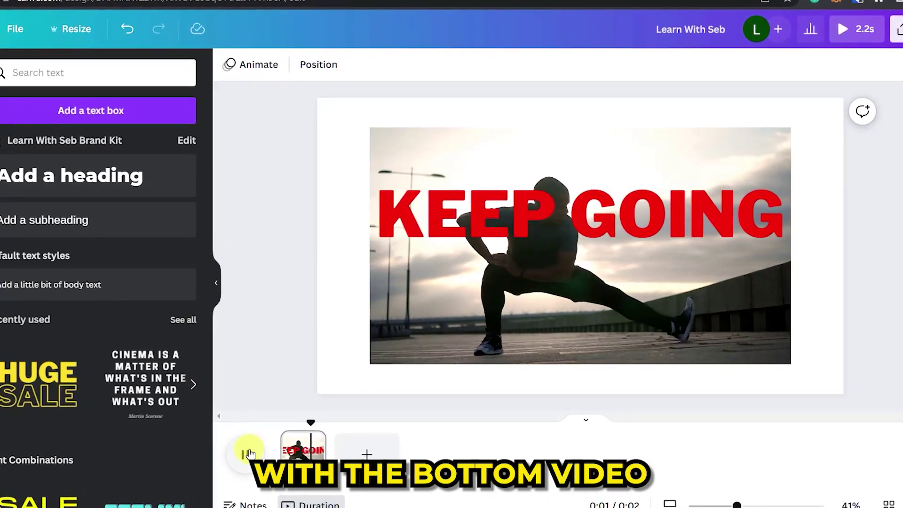
left_click(237, 455)
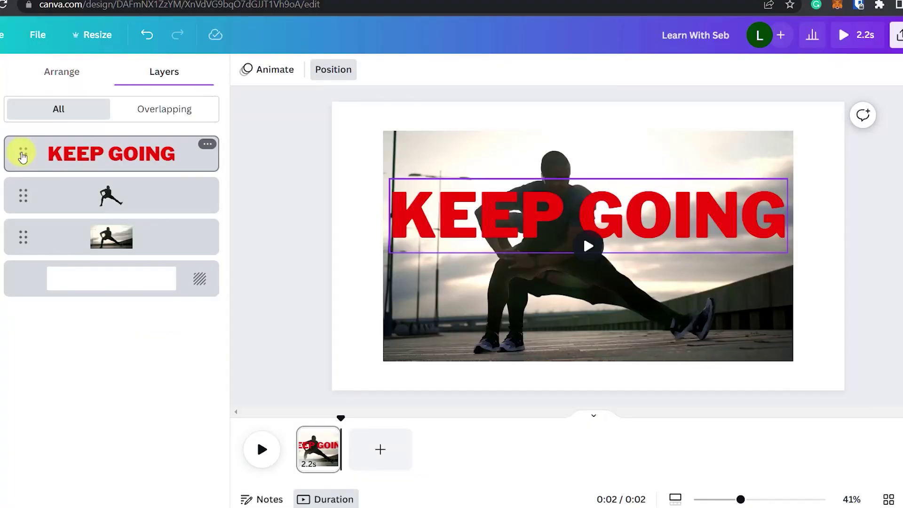
left_click_drag(22, 156, 29, 207)
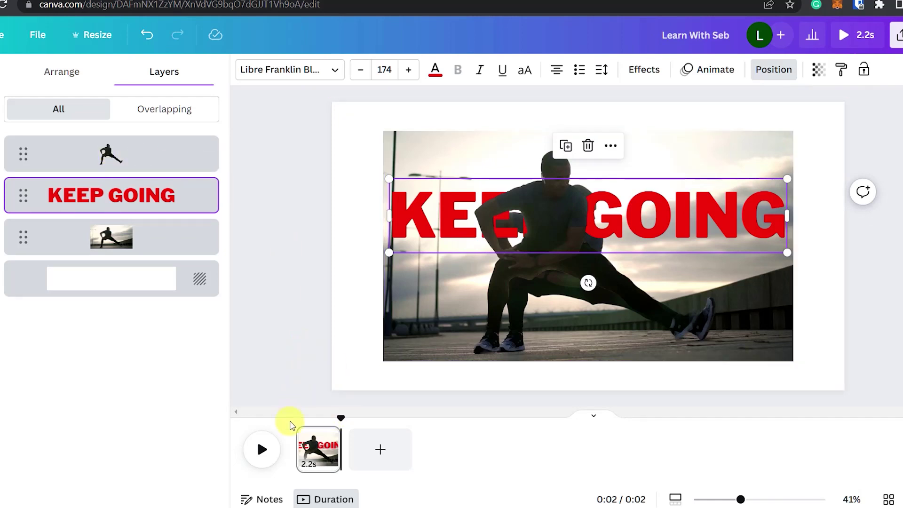
left_click(261, 453)
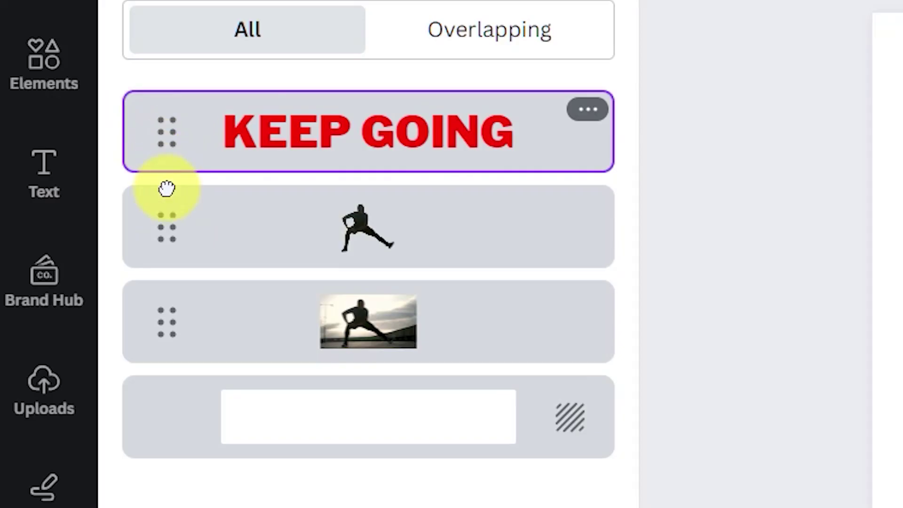
left_click_drag(167, 192, 177, 250)
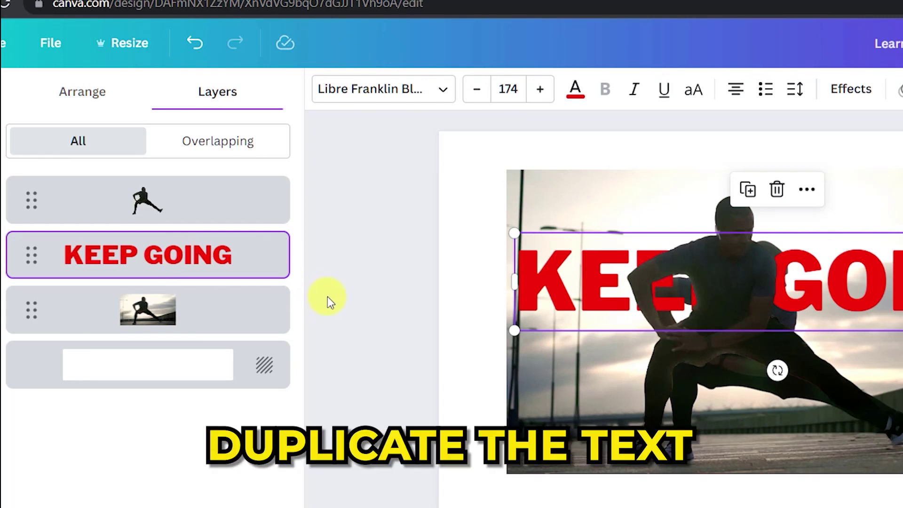
Duplicate the KEEP GOING text, apply the Hollow effect to the copy and preview the page.
key("ctrl+d")
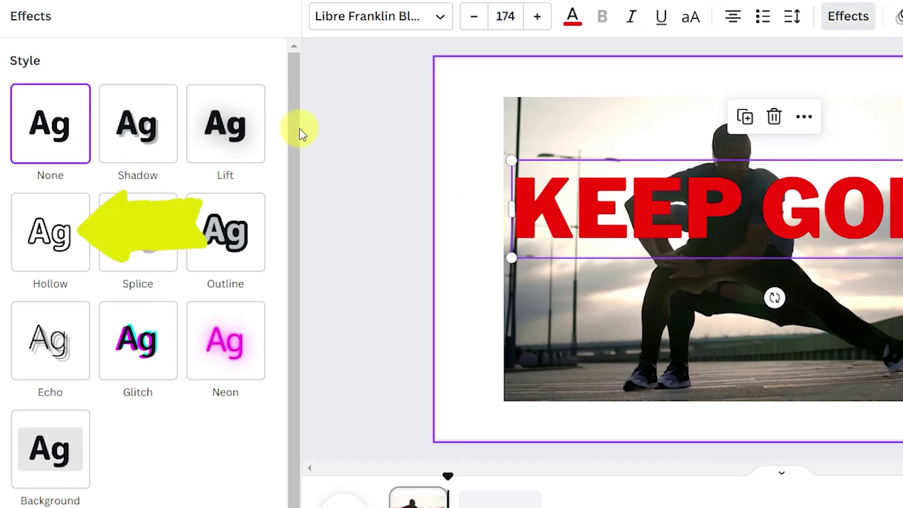
left_click(62, 248)
left_click(452, 138)
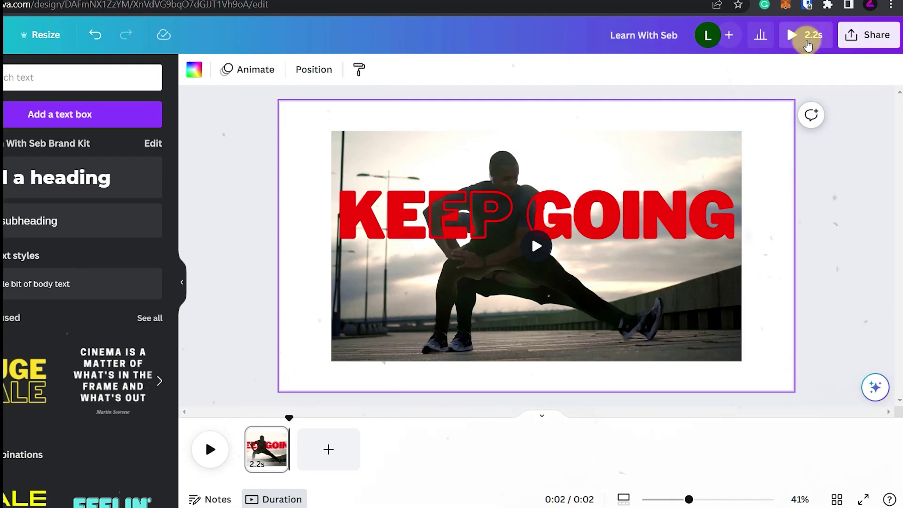
left_click(807, 42)
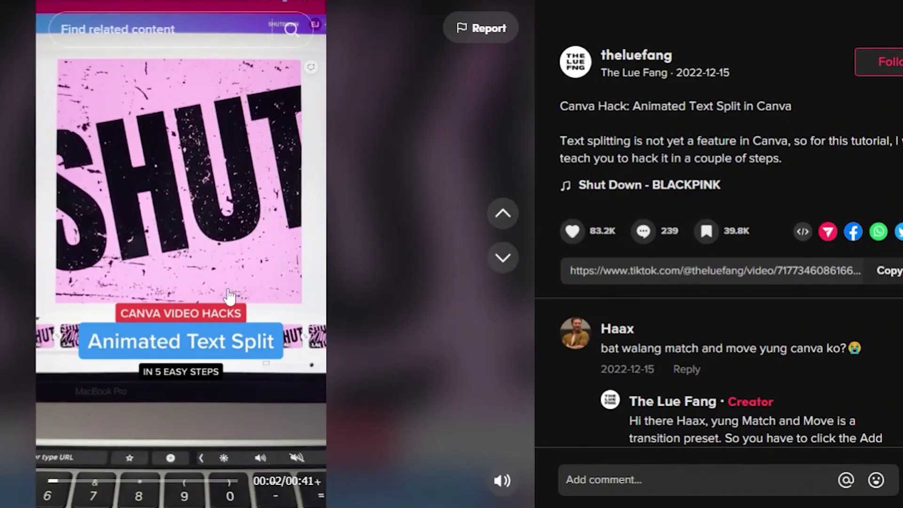
left_click(105, 481)
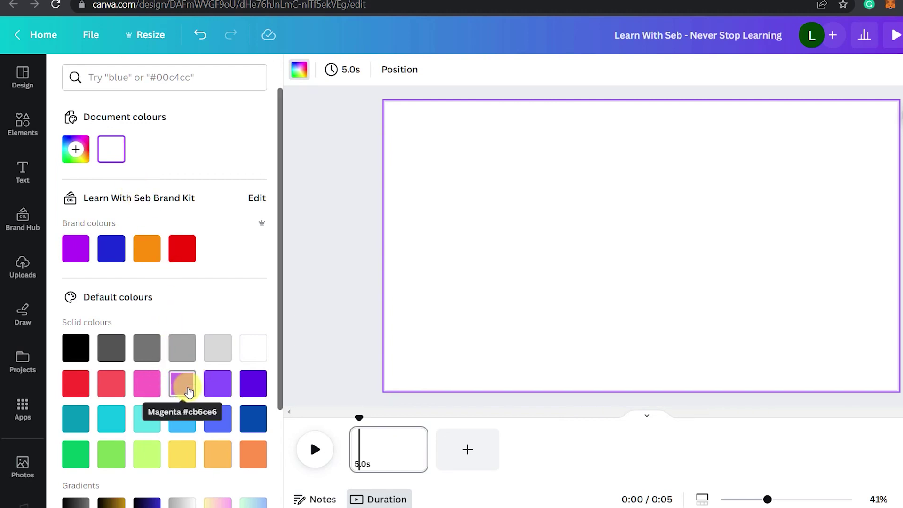
Set the blank page's background to Magenta #cb6ce6 and add a heading to it.
left_click(181, 384)
left_click(348, 158)
left_click(22, 173)
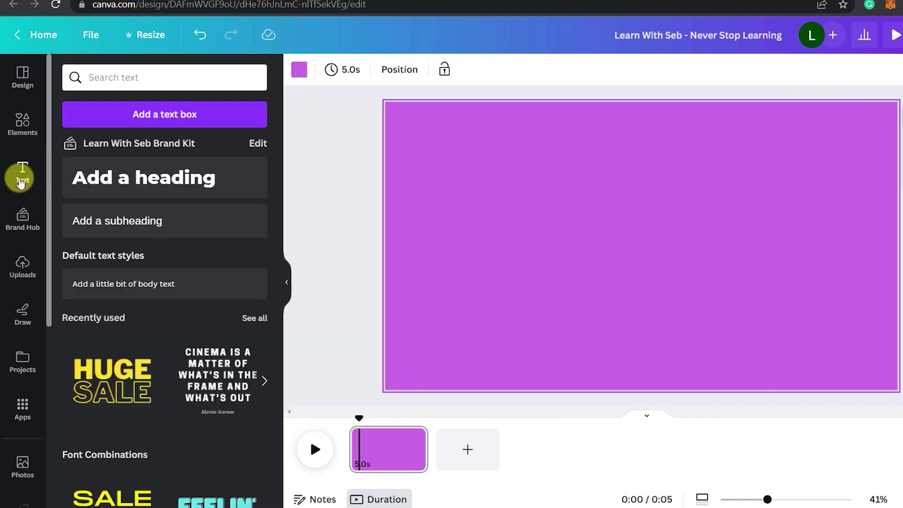
left_click(143, 179)
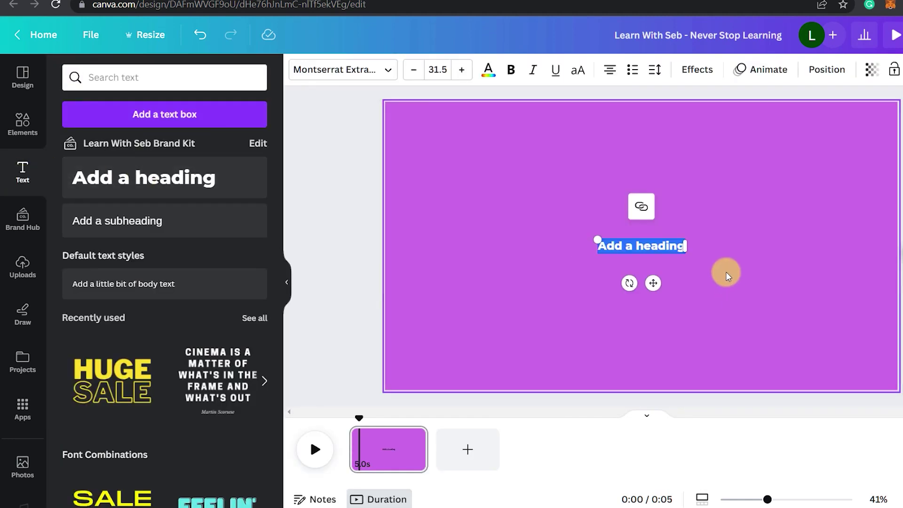
Change the heading text to "KEEP" and enlarge it to fill most of the page width, centred on the page.
type("KEEP")
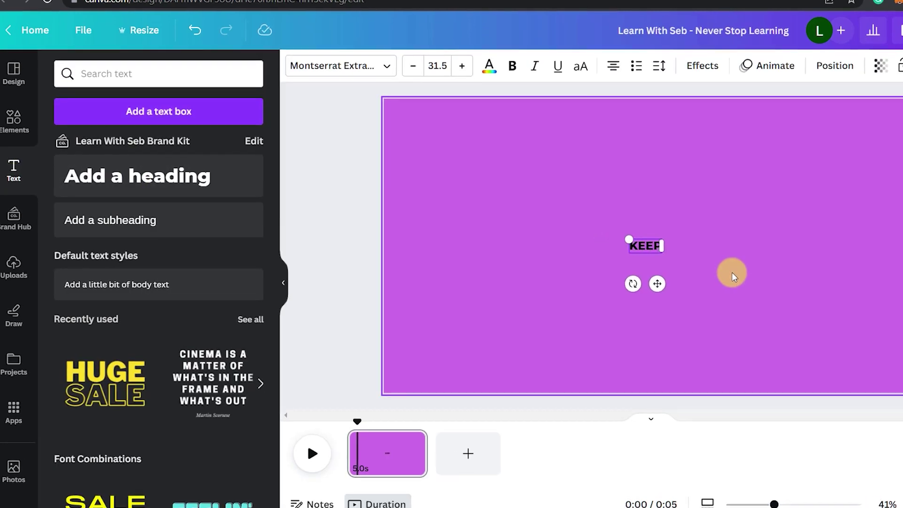
left_click_drag(633, 236, 231, 90)
left_click_drag(497, 249, 675, 325)
left_click(700, 142)
Download the KEEP page as a JPG image.
left_click(859, 29)
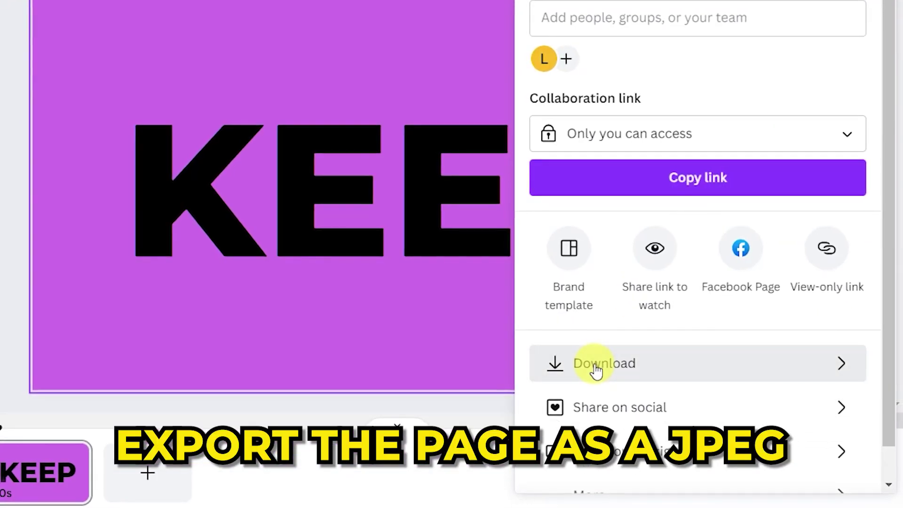
left_click(596, 371)
left_click(585, 149)
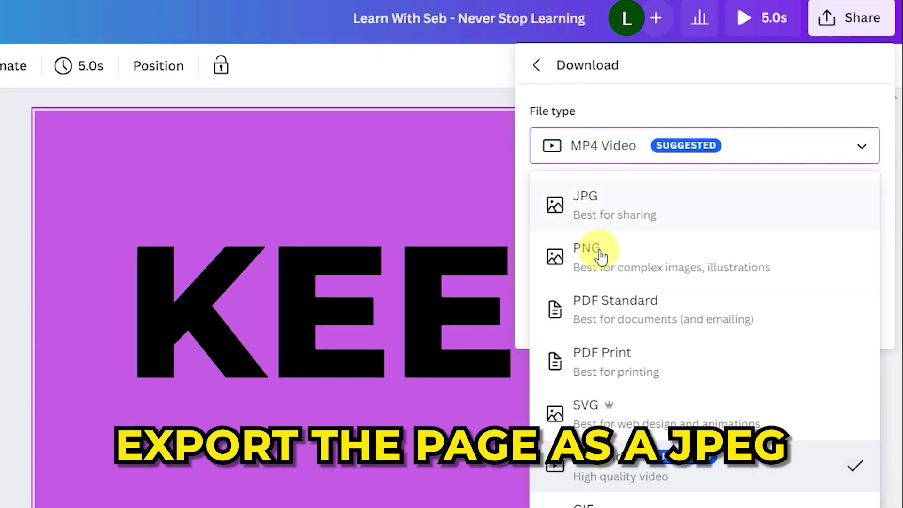
left_click(619, 220)
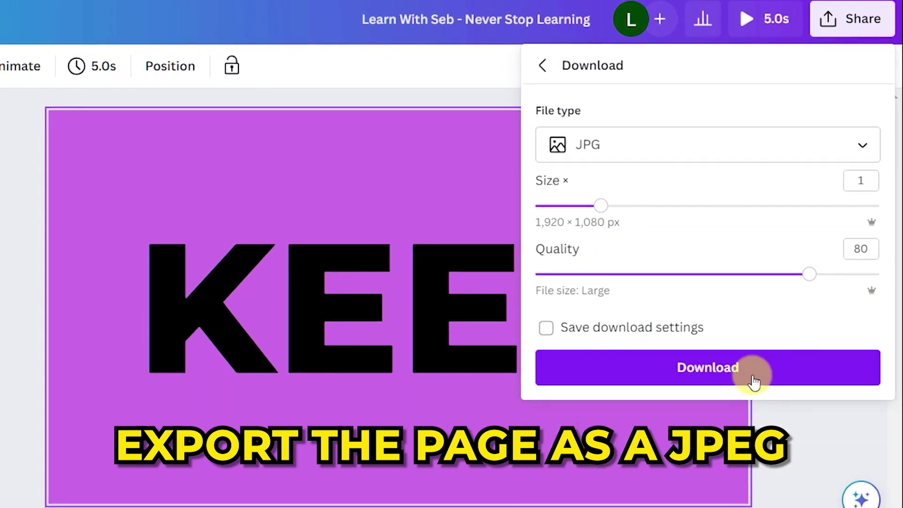
left_click(754, 382)
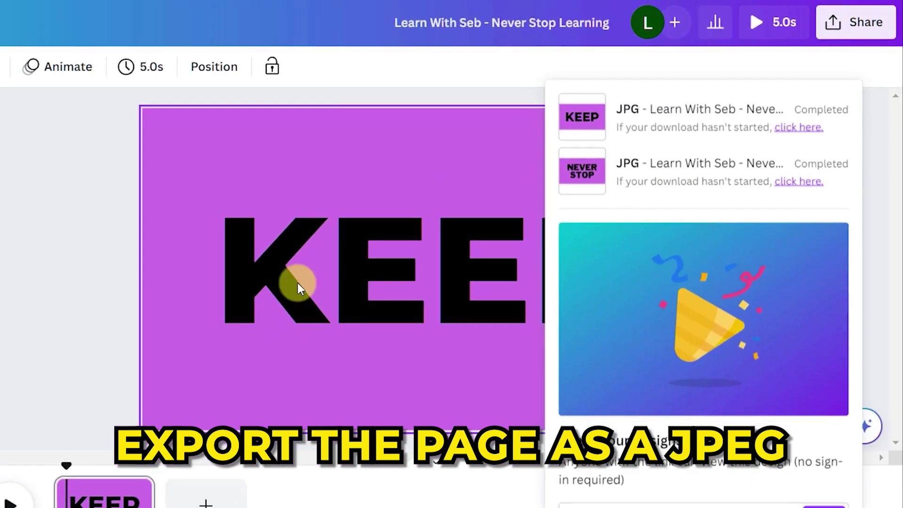
left_click(70, 207)
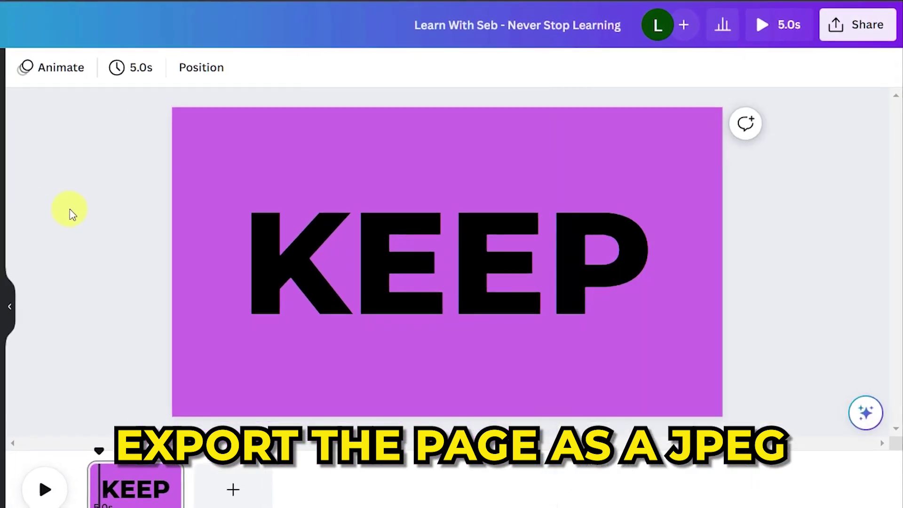
Replace the KEEP text with two overlapping copies of the exported JPG and display them in the layer list.
left_click(359, 284)
key("Delete")
key("ctrl+z")
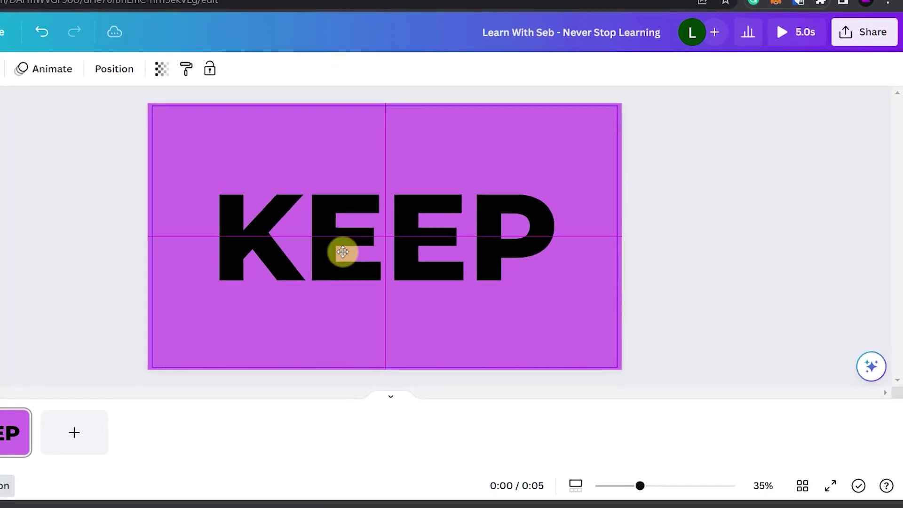
left_click(115, 68)
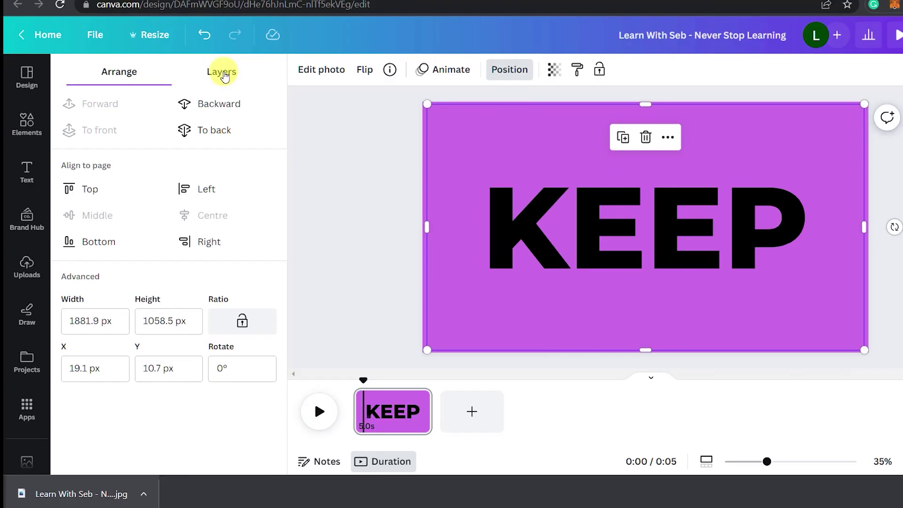
left_click(62, 71)
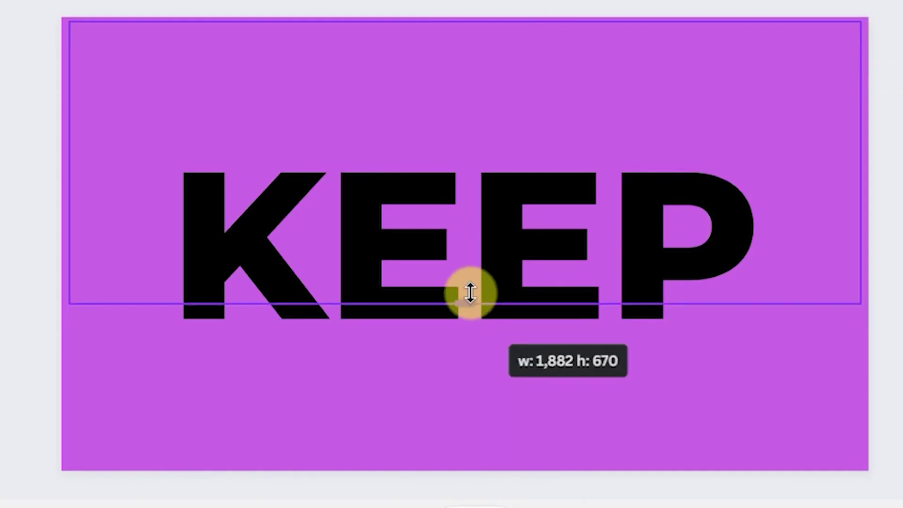
Crop the two stacked KEEP images to the upper and lower half so their edges meet at the middle of the word.
left_click_drag(470, 293, 469, 249)
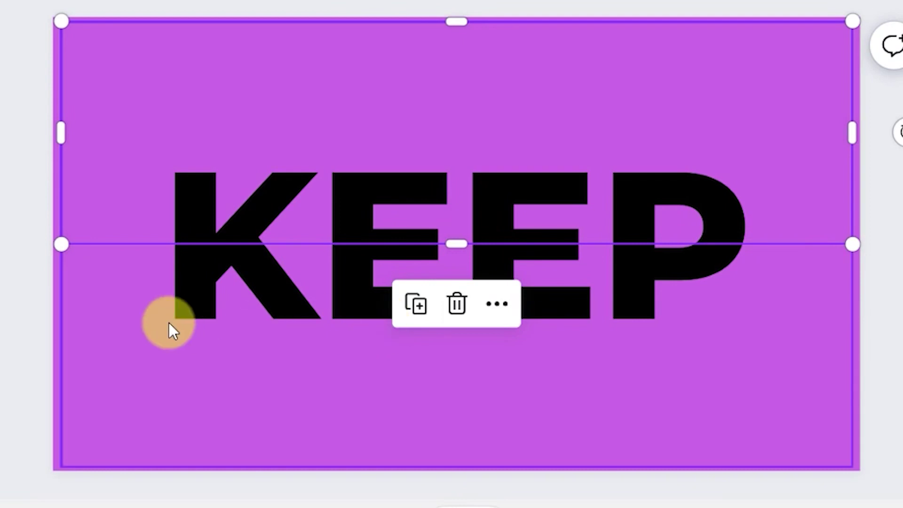
left_click(274, 300)
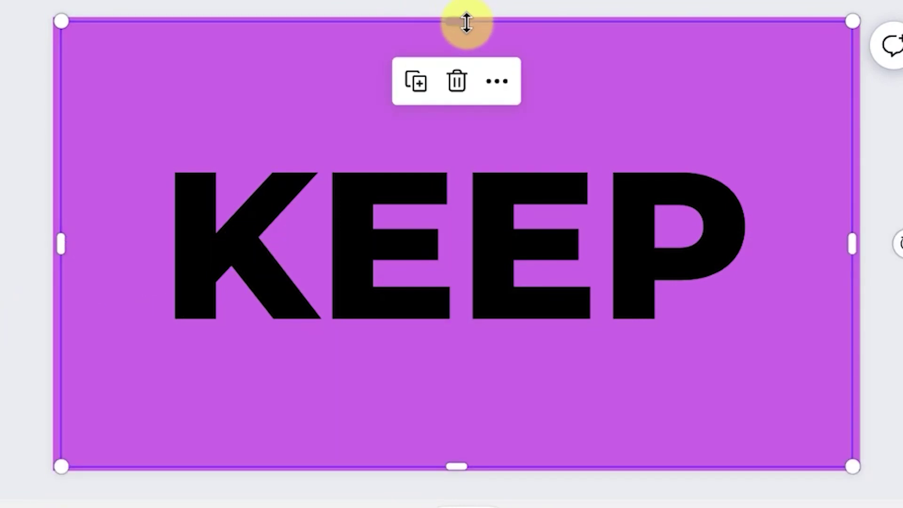
left_click_drag(466, 23, 443, 235)
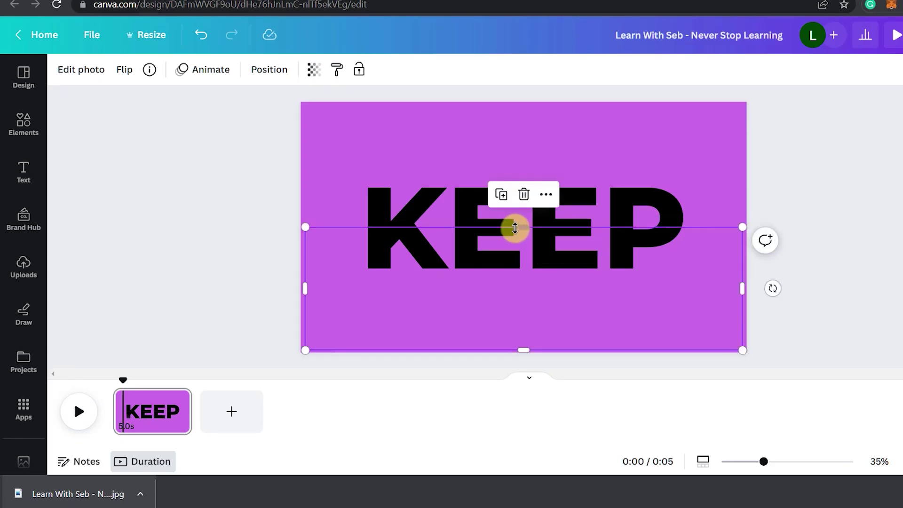
left_click(881, 219)
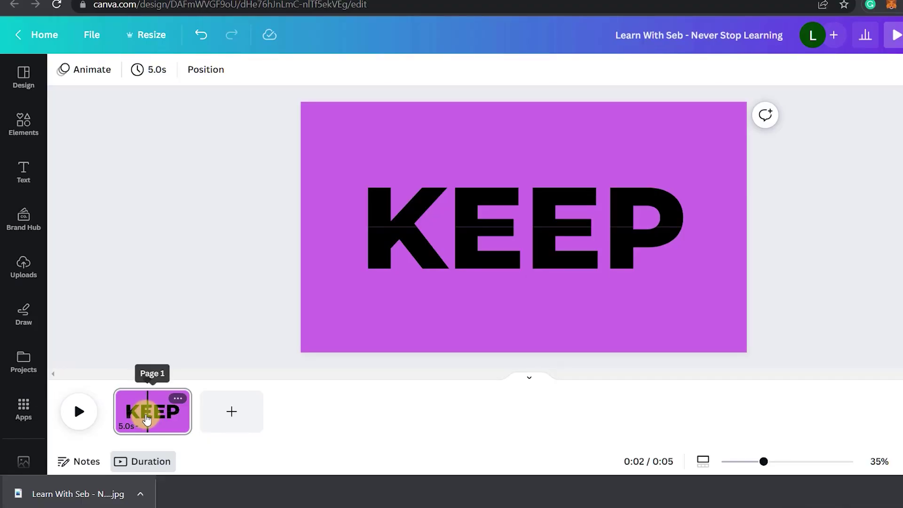
Split the page in two and move the upper and lower KEEP halves apart vertically on the second page.
right_click(147, 419)
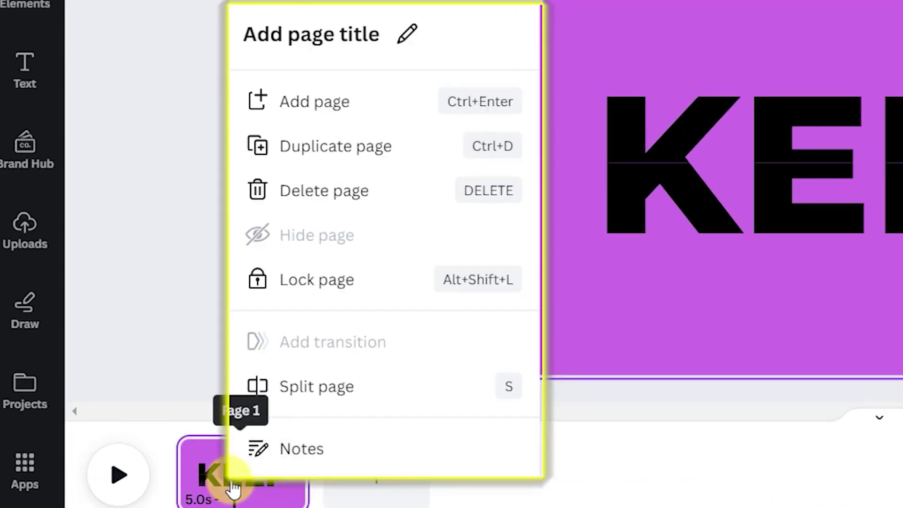
left_click(326, 400)
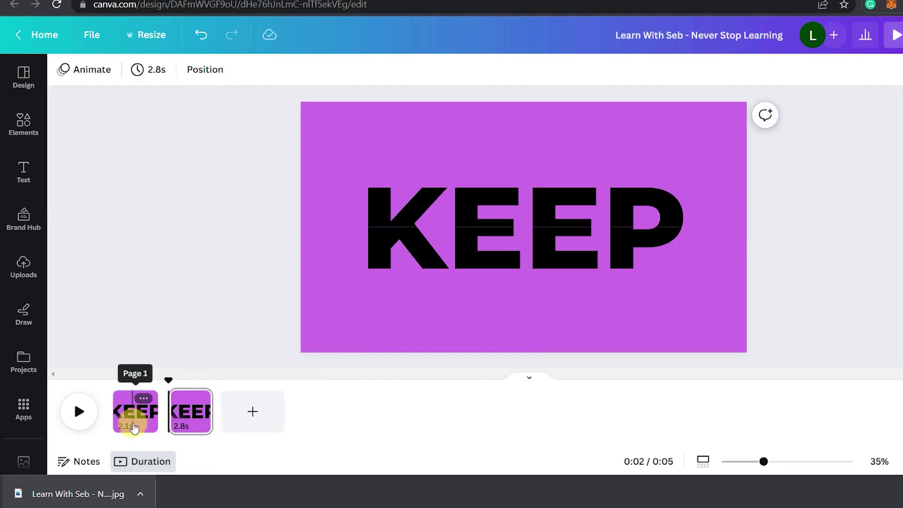
left_click(488, 201)
left_click_drag(488, 205, 493, 161)
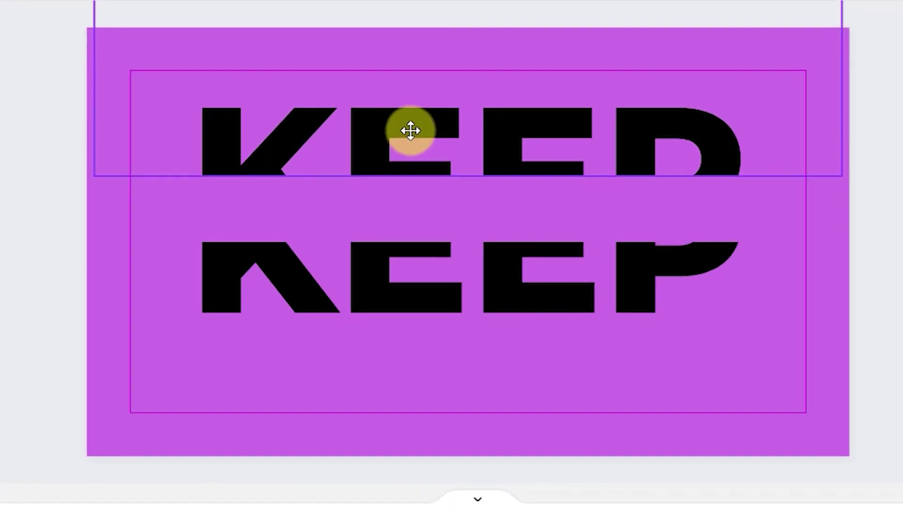
left_click_drag(410, 129, 407, 91)
left_click(397, 294)
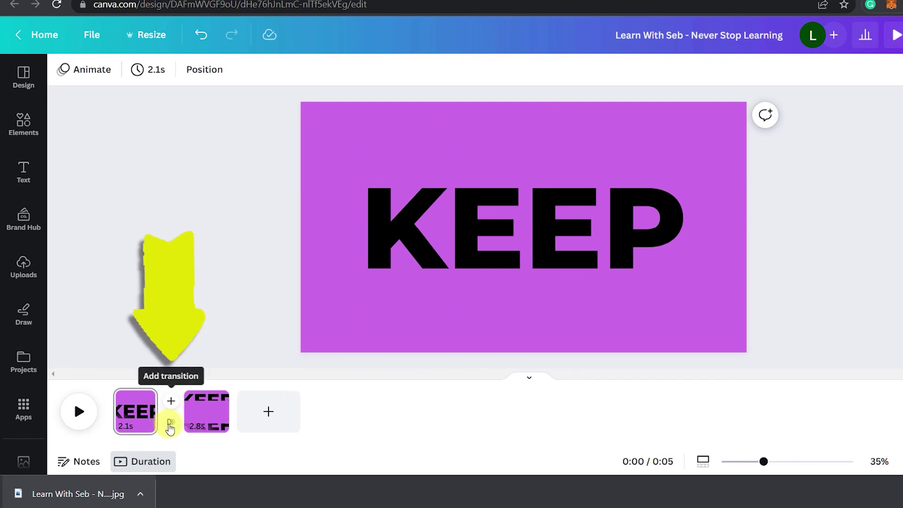
Add a Match & Move transition between the two KEEP pages.
left_click(170, 426)
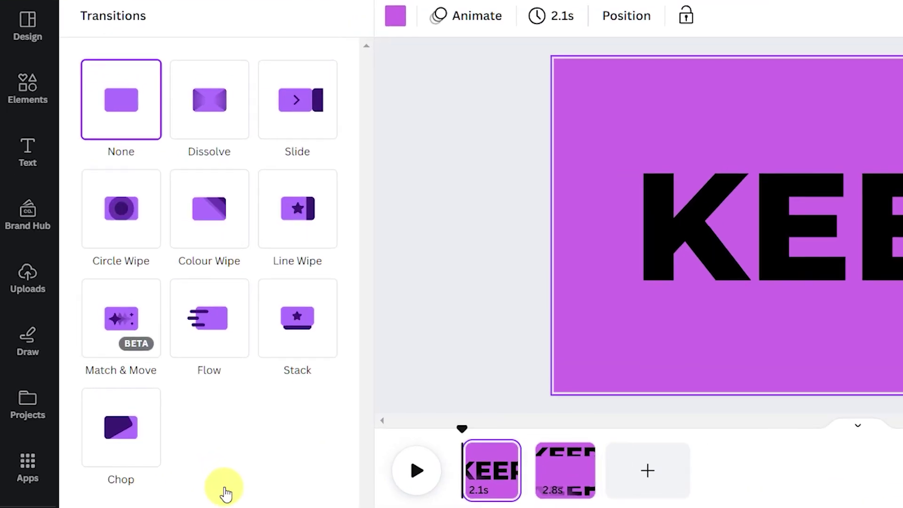
left_click(137, 329)
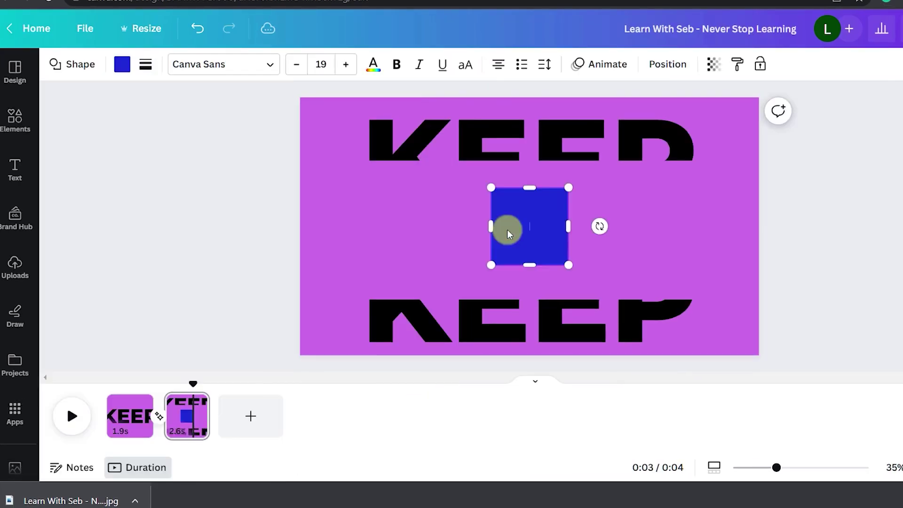
Fit a rectangle into the gap between the separated KEEP halves on the second page and colour it black.
left_click_drag(508, 230, 525, 235)
left_click_drag(548, 265, 549, 299)
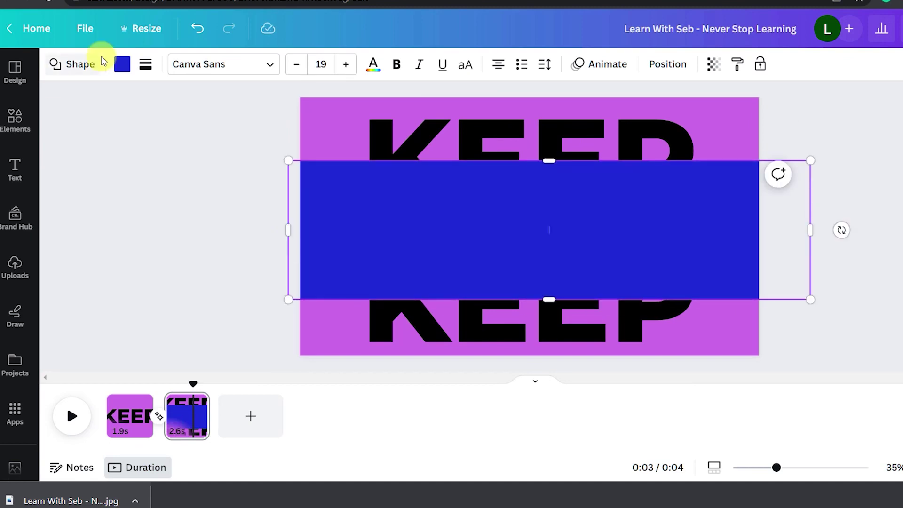
left_click(121, 64)
left_click(69, 431)
left_click(472, 232)
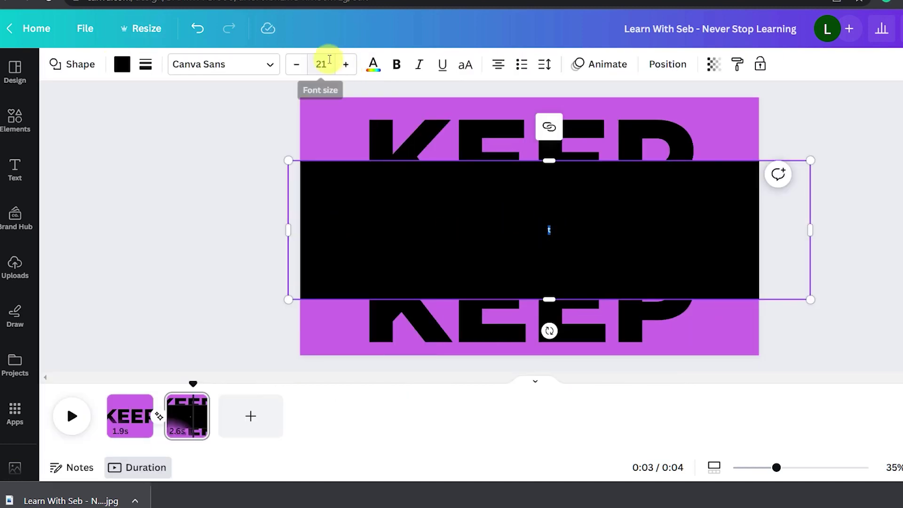
left_click_drag(288, 160, 8, 72)
key("ctrl+z")
key("ctrl+z")
Add a white heading reading "LEARNING" over the black rectangle.
left_click(15, 169)
left_click(141, 175)
left_click_drag(621, 207, 392, 171)
left_click_drag(562, 222, 654, 247)
left_click(489, 70)
left_click(148, 149)
left_click(447, 199)
triple_click(643, 232)
type("LEARNING")
Restyle the LEARNING text in the Authenia Textured font with the magenta colour, sized to span the black rectangle.
triple_click(564, 224)
left_click(343, 69)
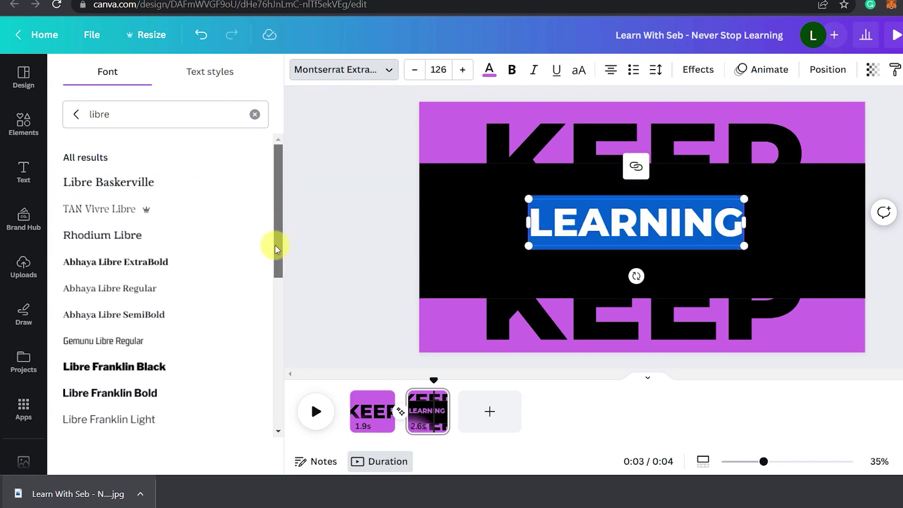
scroll(272, 264, "down", 4)
left_click_drag(123, 114, 50, 123)
type("ath")
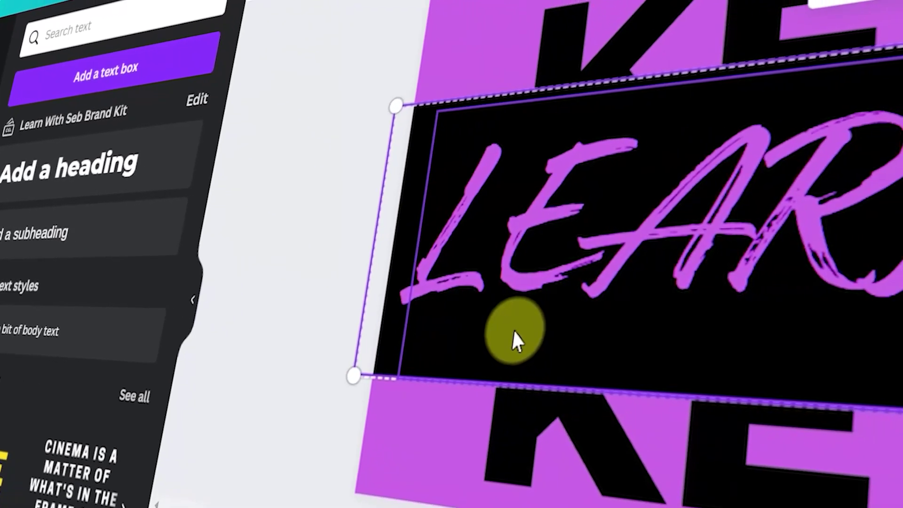
Copy the LEARNING text and black rectangle to the first page, scaled down and sent behind the KEEP halves.
key("ctrl+c")
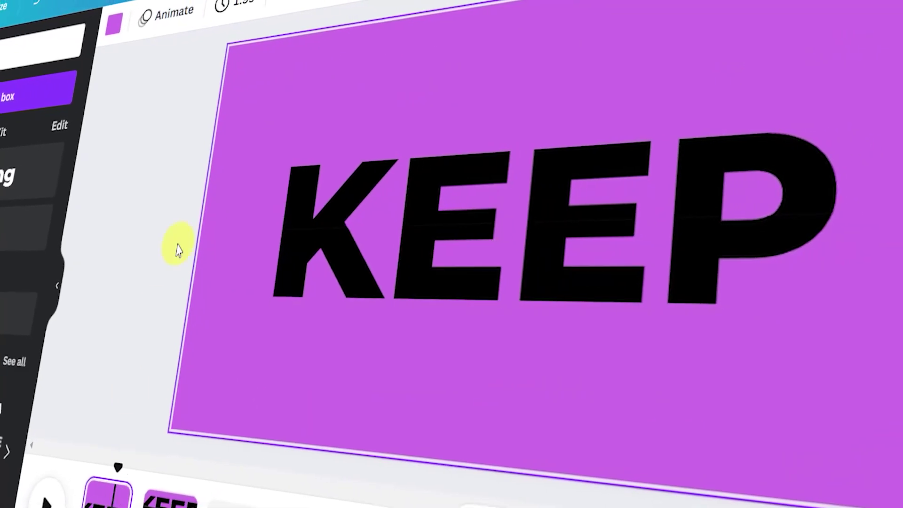
left_click(238, 159)
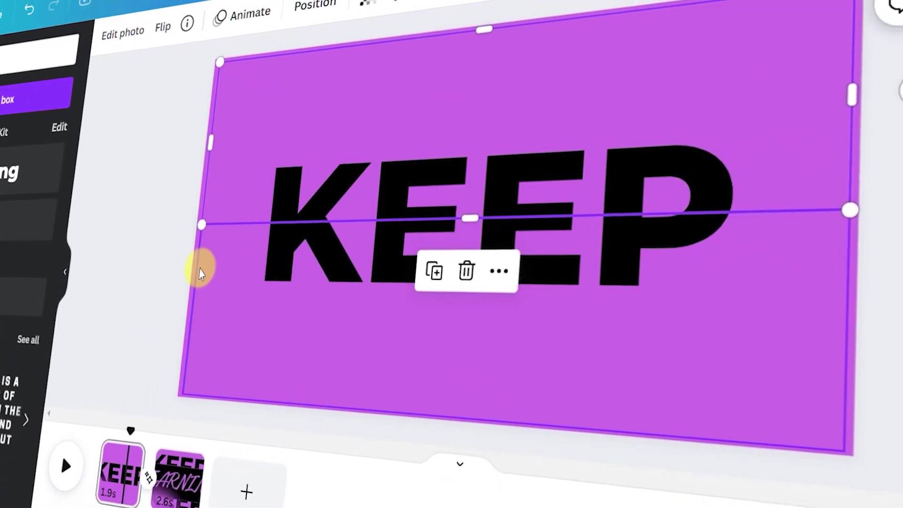
left_click(197, 272)
key("ctrl+v")
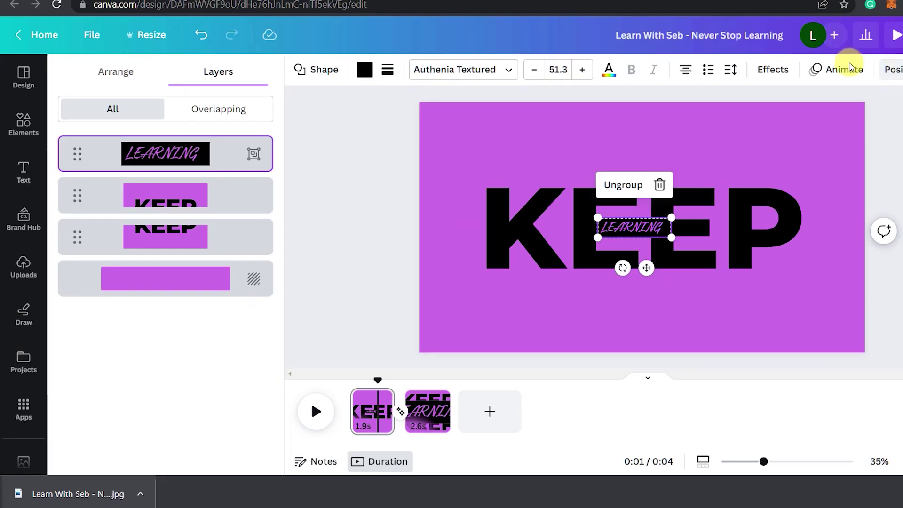
left_click(126, 80)
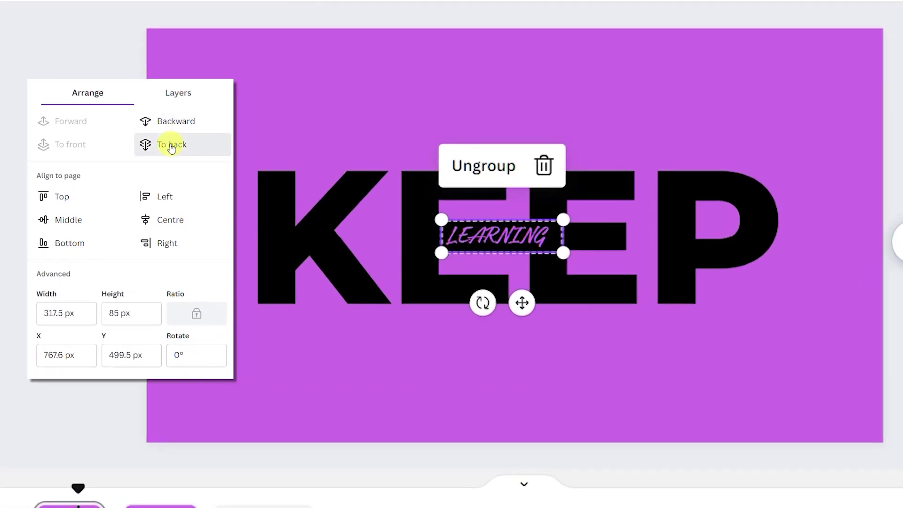
key("Escape")
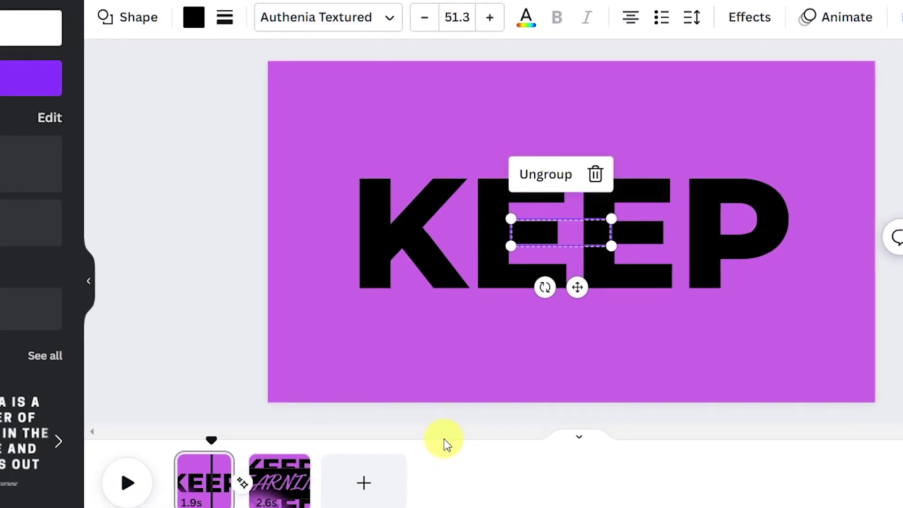
left_click(332, 361)
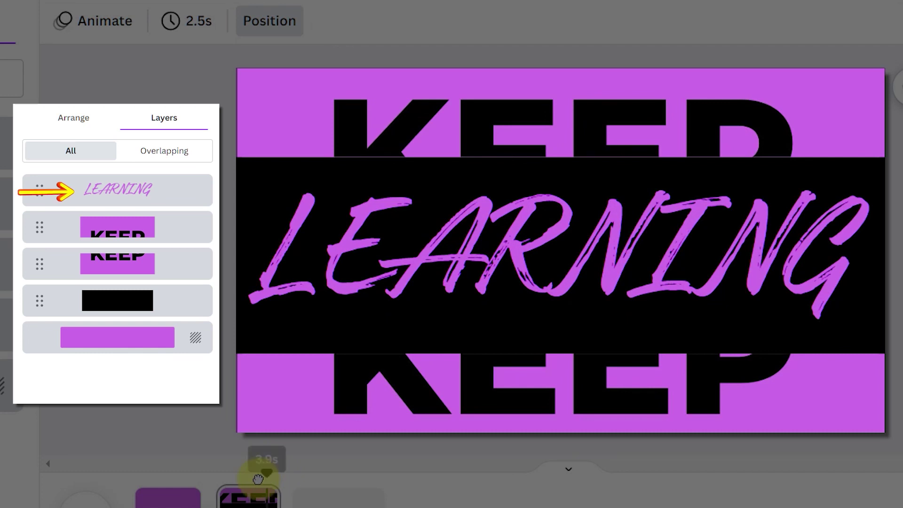
Set the Match & Move transition's duration to 0.2 seconds and play back the animation.
left_click_drag(225, 482, 172, 498)
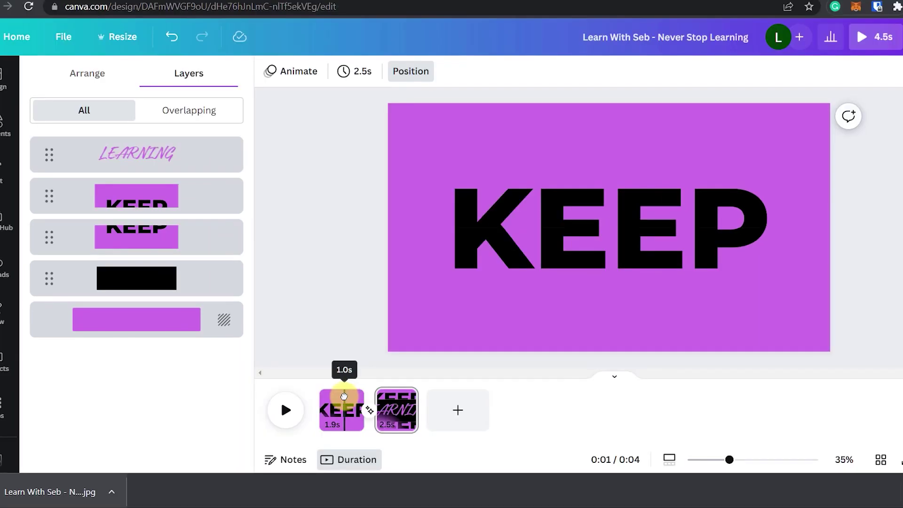
left_click_drag(343, 397, 383, 401)
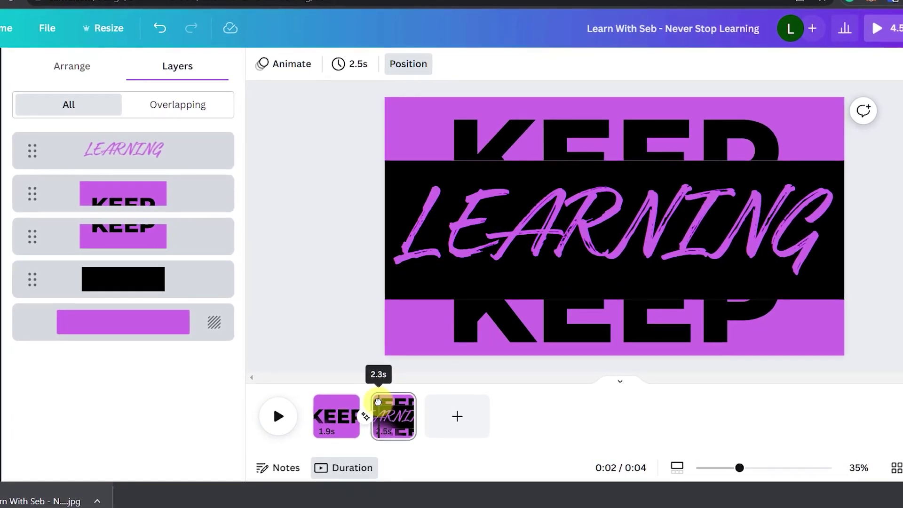
left_click_drag(377, 401, 309, 401)
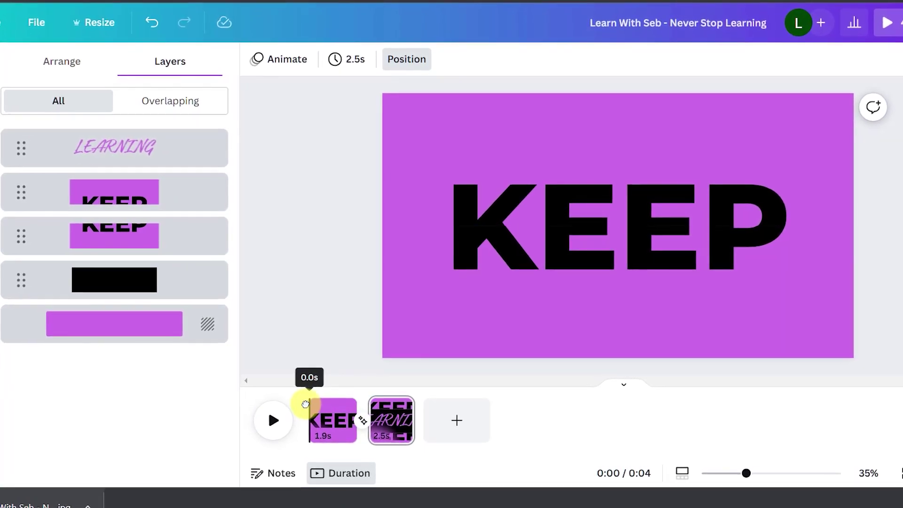
left_click(362, 421)
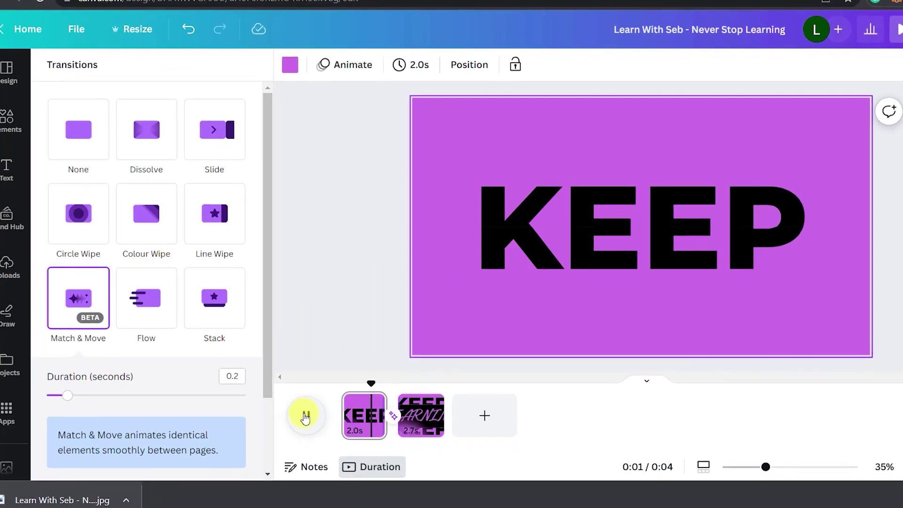
left_click(309, 411)
left_click(299, 421)
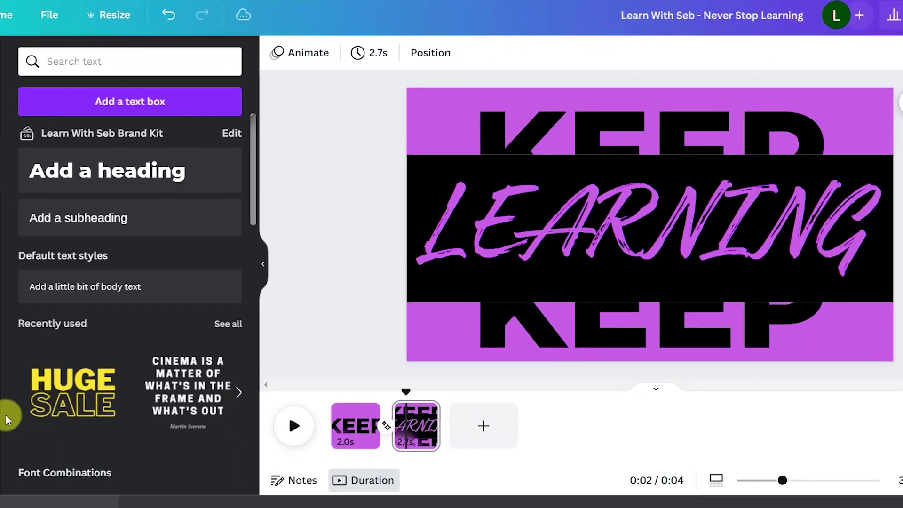
left_click(384, 432)
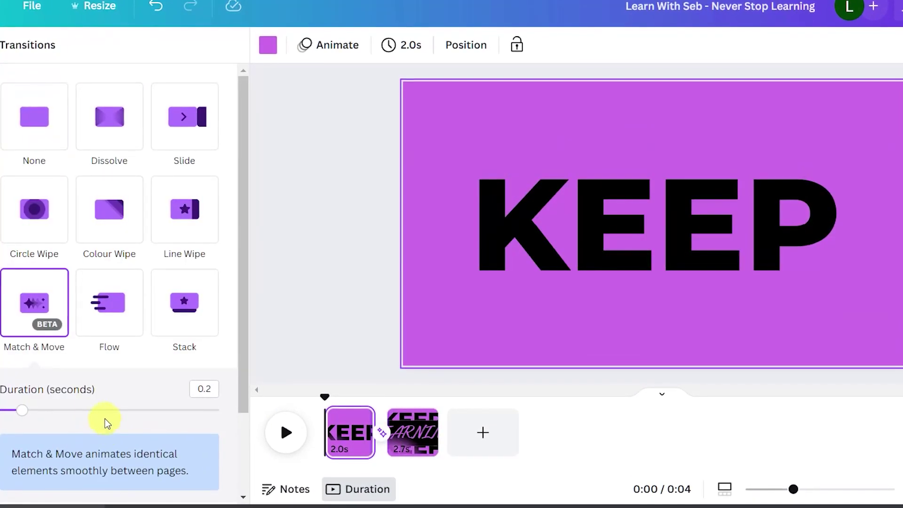
Rotate all elements together by 4 degrees on the first page and likewise on the second page.
left_click_drag(350, 51, 902, 444)
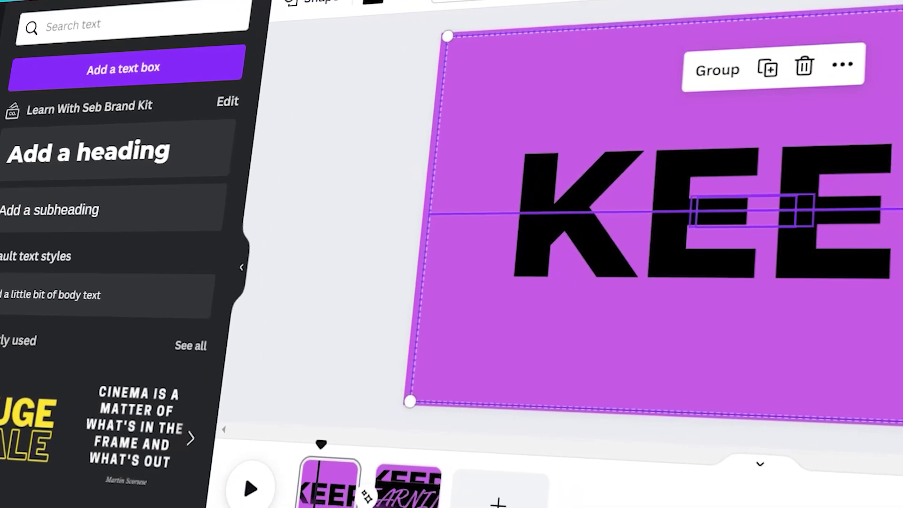
left_click_drag(823, 449, 837, 449)
left_click_drag(715, 447, 725, 446)
left_click(221, 404)
left_click(255, 505)
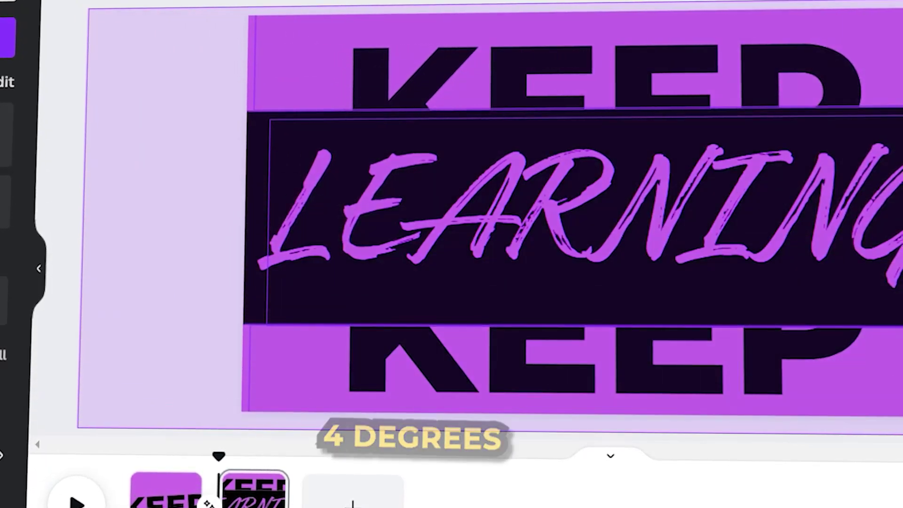
left_click_drag(902, 433, 902, 433)
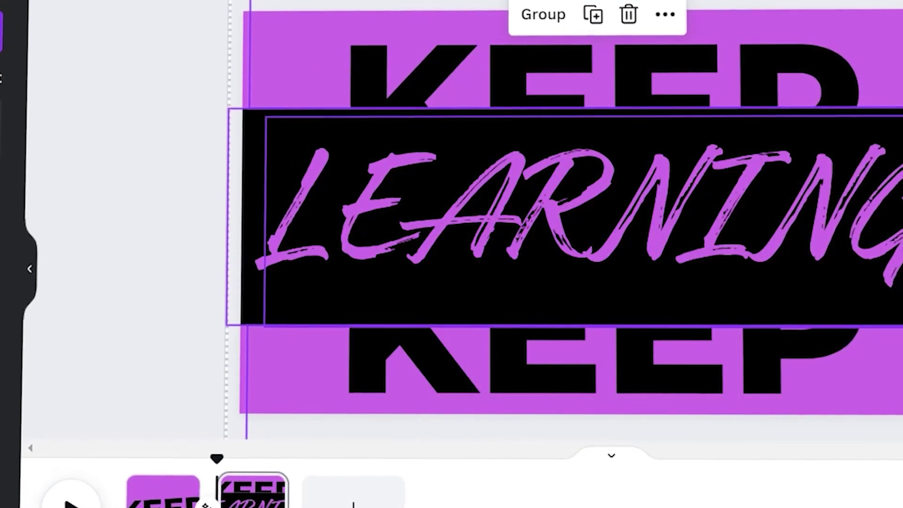
left_click_drag(635, 445, 650, 443)
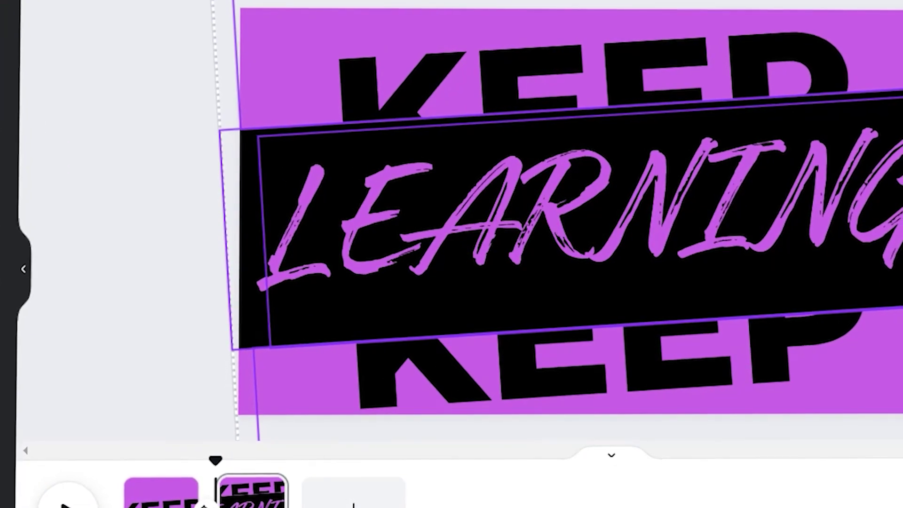
key("Escape")
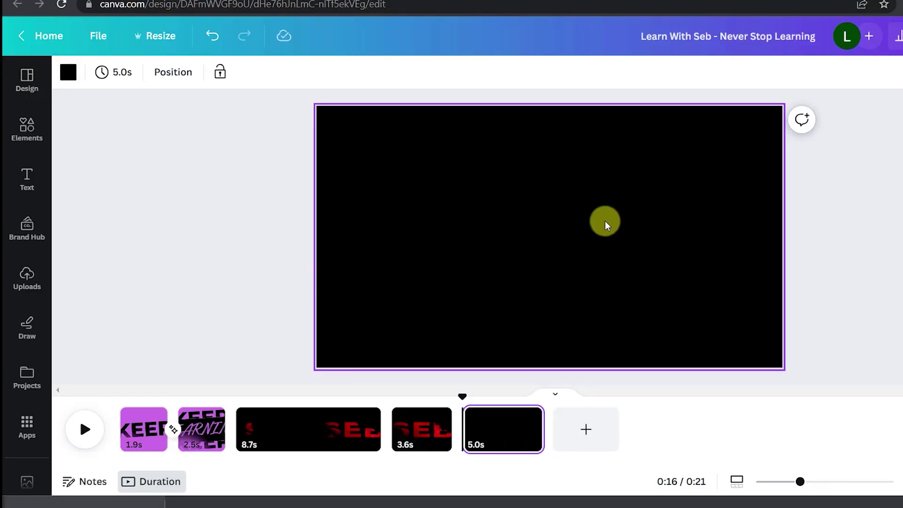
Search the elements library for "letter frames" and limit the results to frames.
left_click(24, 150)
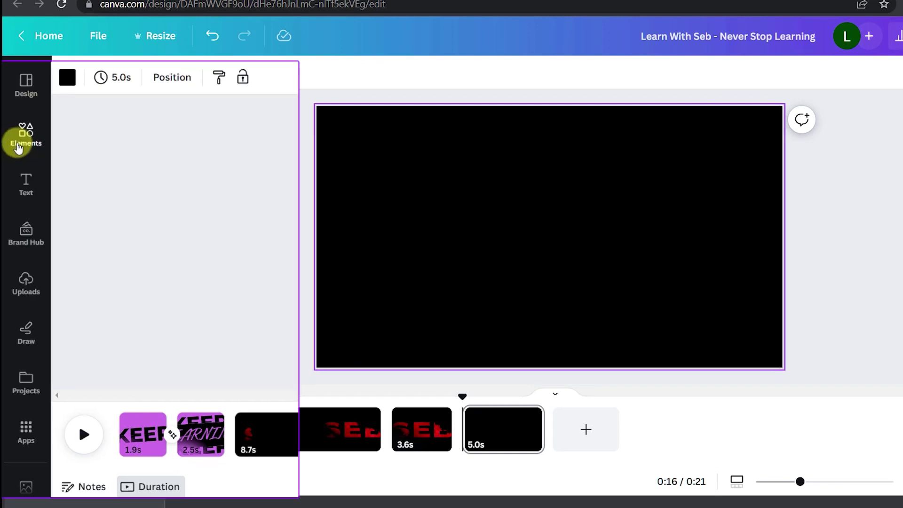
left_click(628, 49)
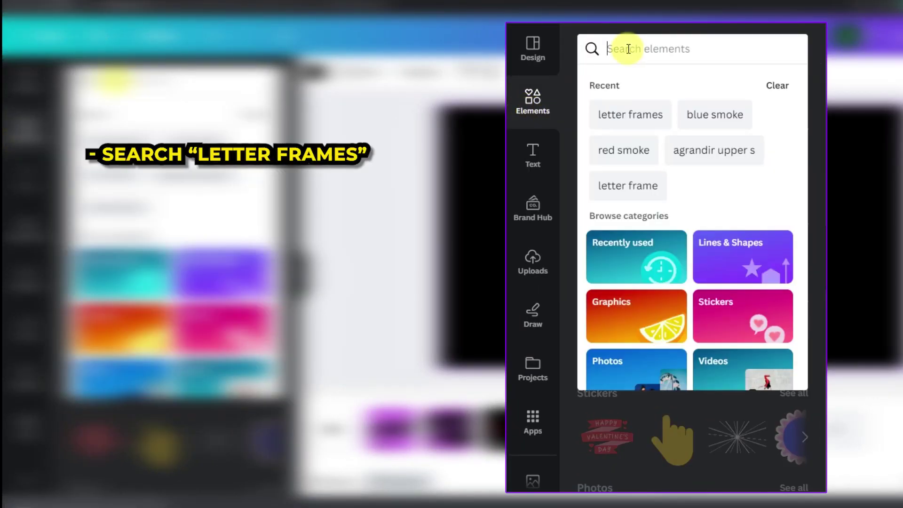
type("letter frames")
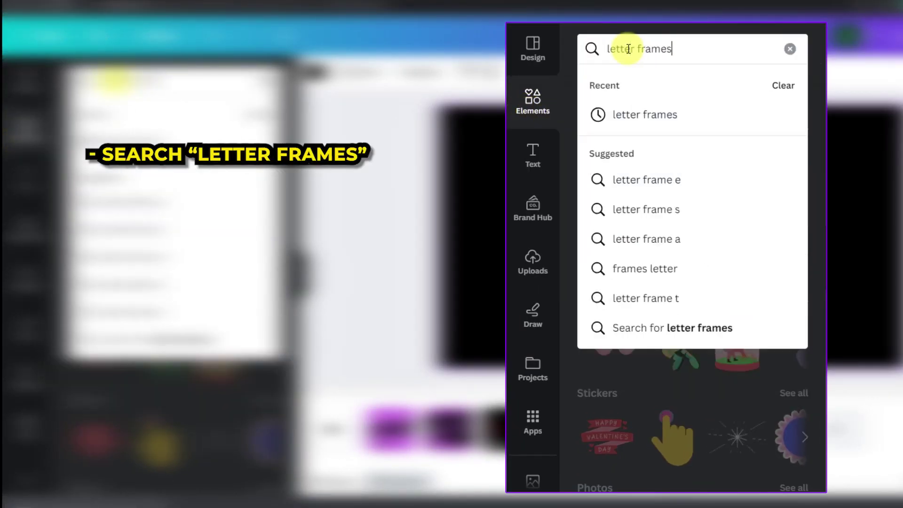
key("Return")
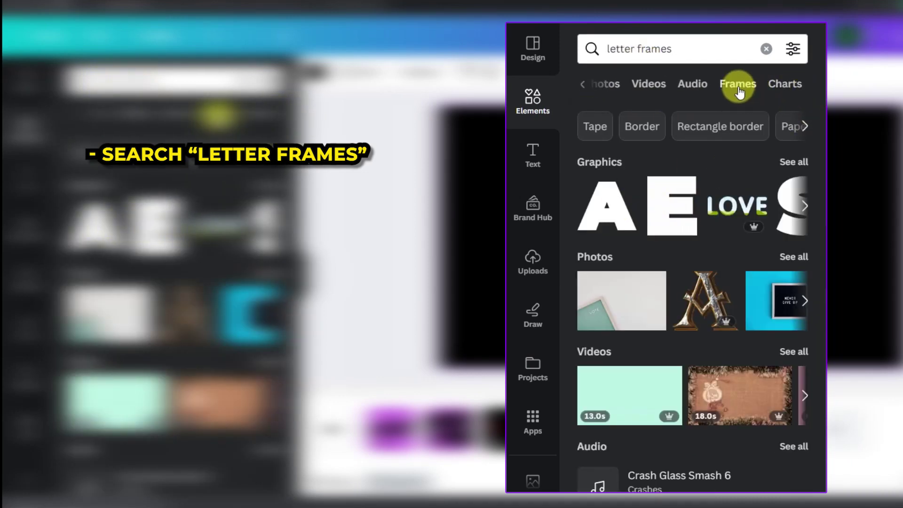
left_click(738, 89)
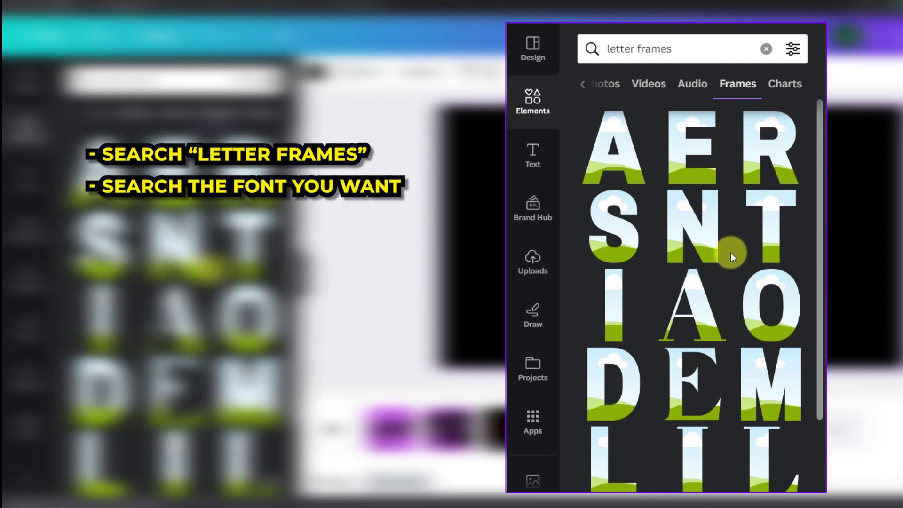
Search the frames for "agrandir upper s" and open the letter S frame's details to check its font name and tags.
left_click(592, 49)
type("agra")
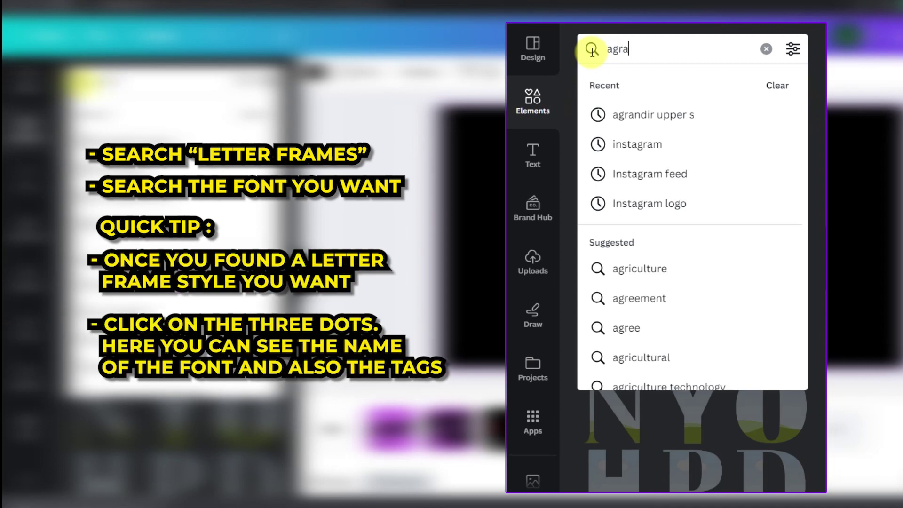
type("n")
left_click(657, 126)
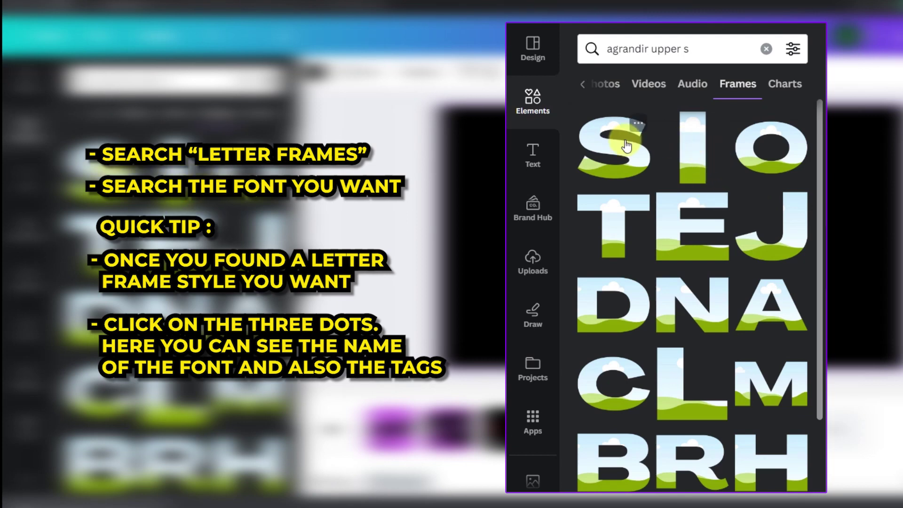
left_click(639, 124)
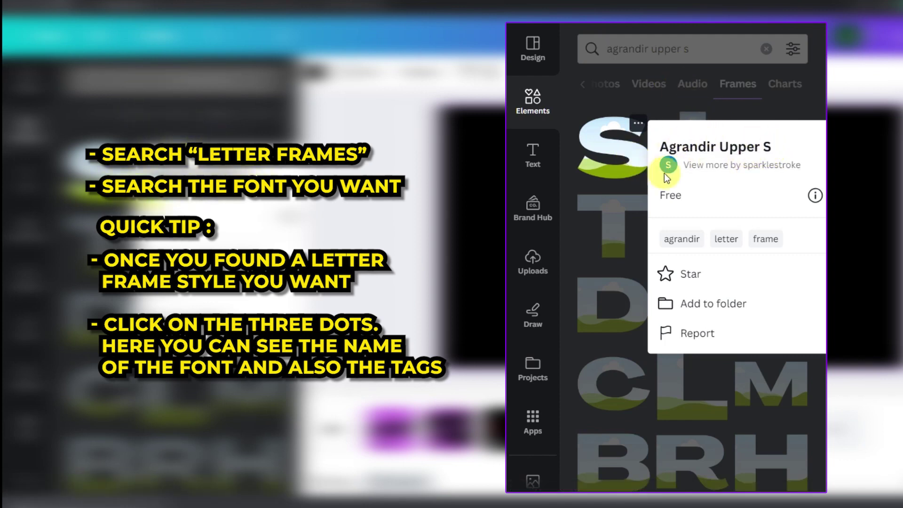
Place the S, E and B letter frames side by side on the black page, sized and aligned to spell SEB.
left_click(569, 163)
left_click(50, 177)
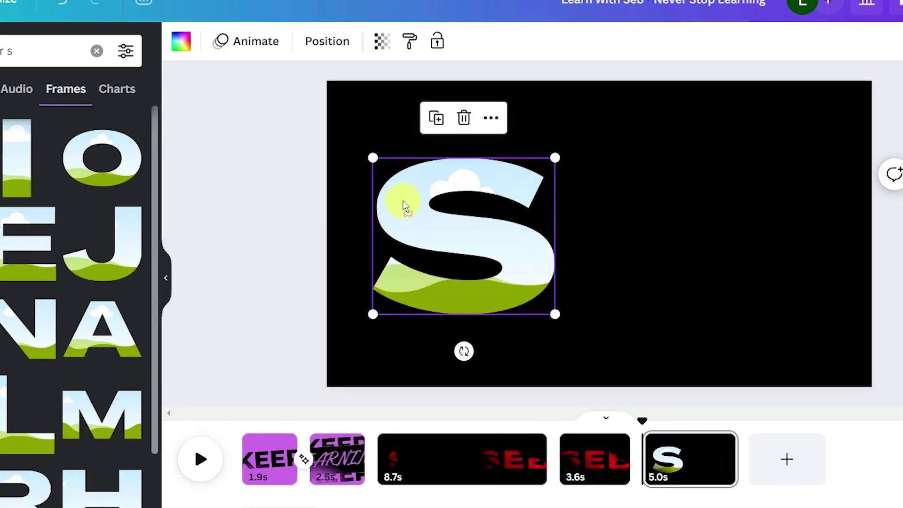
left_click_drag(429, 160, 831, 238)
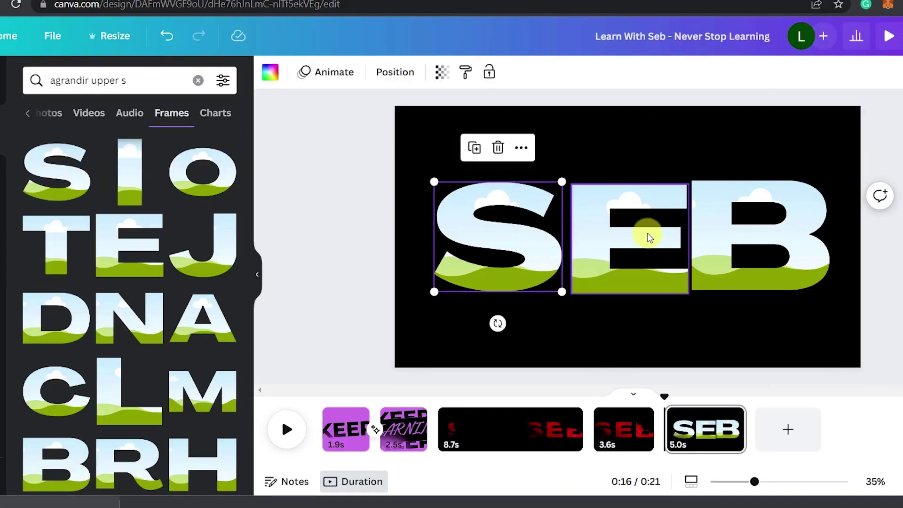
left_click(755, 146)
left_click_drag(844, 177, 843, 180)
left_click_drag(493, 253, 486, 250)
left_click_drag(625, 221, 622, 222)
left_click(846, 376)
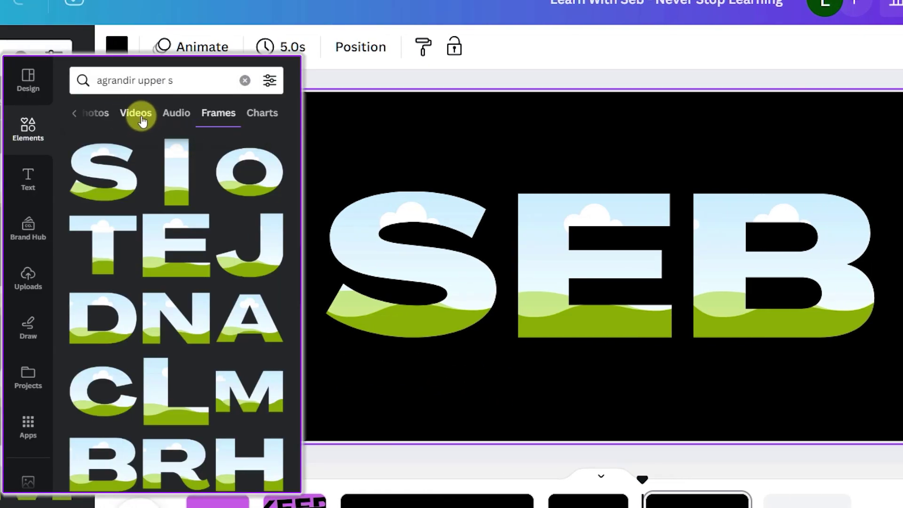
Search the video elements for "red smoke" and fill the letter frames with the 25-second red smoke clip.
left_click(141, 120)
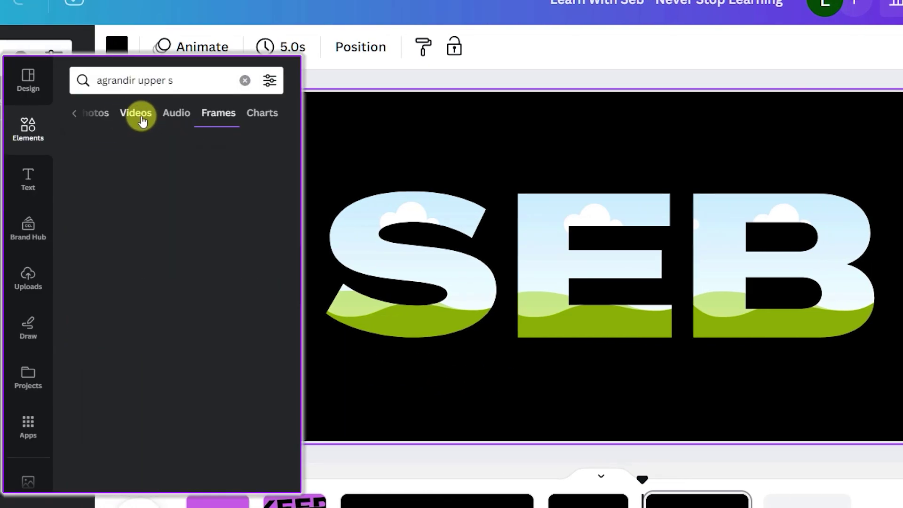
left_click(141, 81)
type("red smoke")
key("Return")
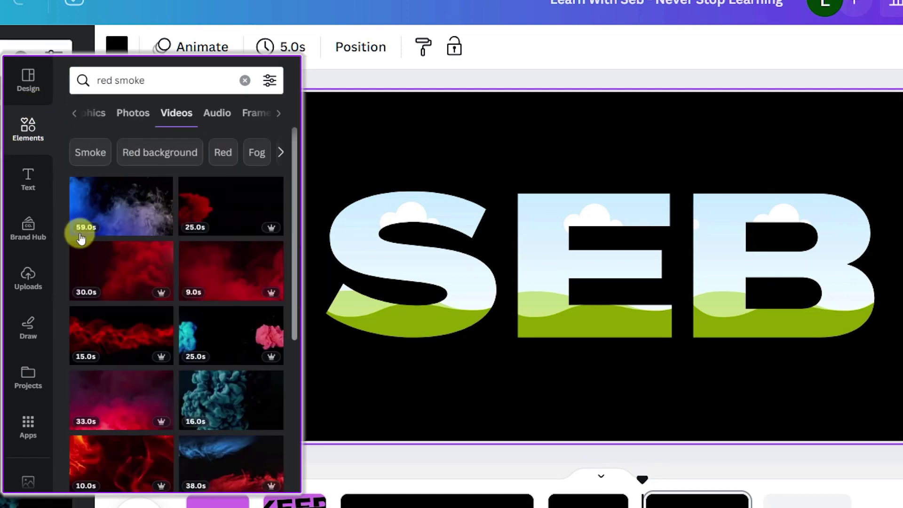
left_click_drag(194, 203, 383, 257)
left_click_drag(212, 218, 779, 261)
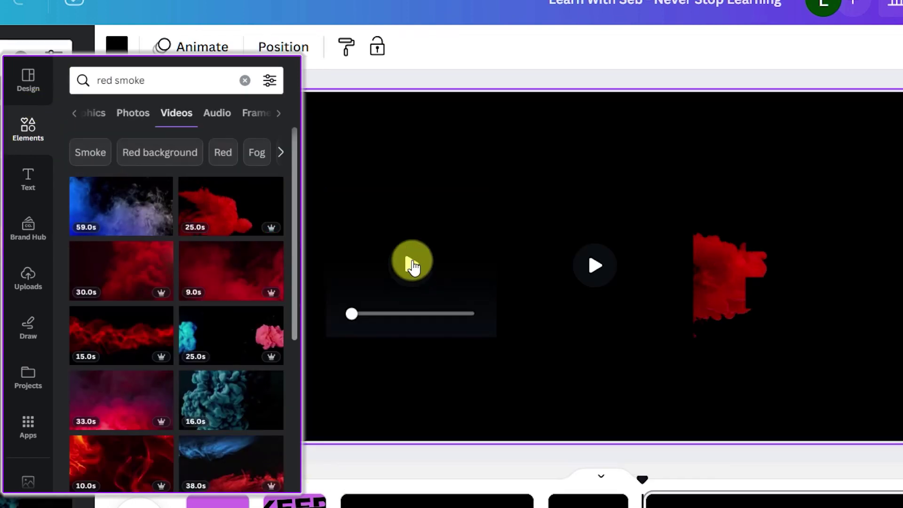
Enlarge the smoke videos inside the S and E frames until each covers the whole page.
left_click(376, 281)
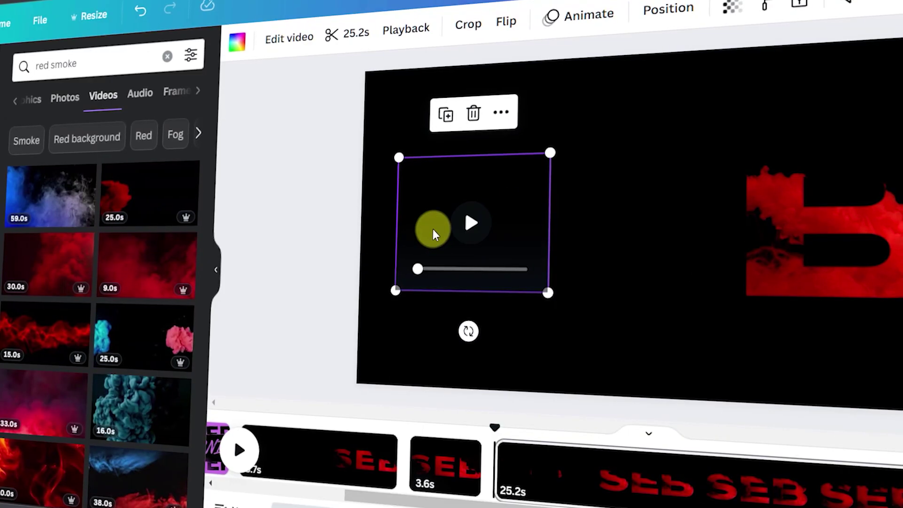
double_click(368, 273)
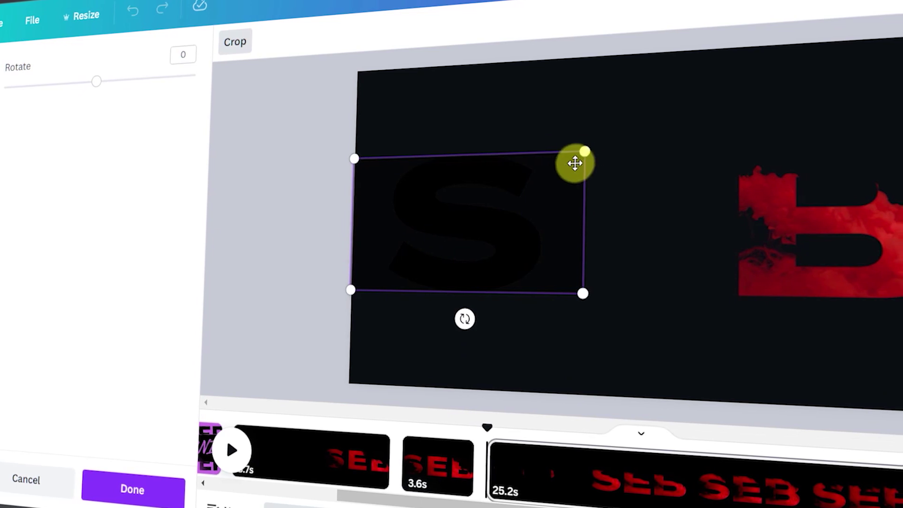
left_click_drag(589, 153, 771, 73)
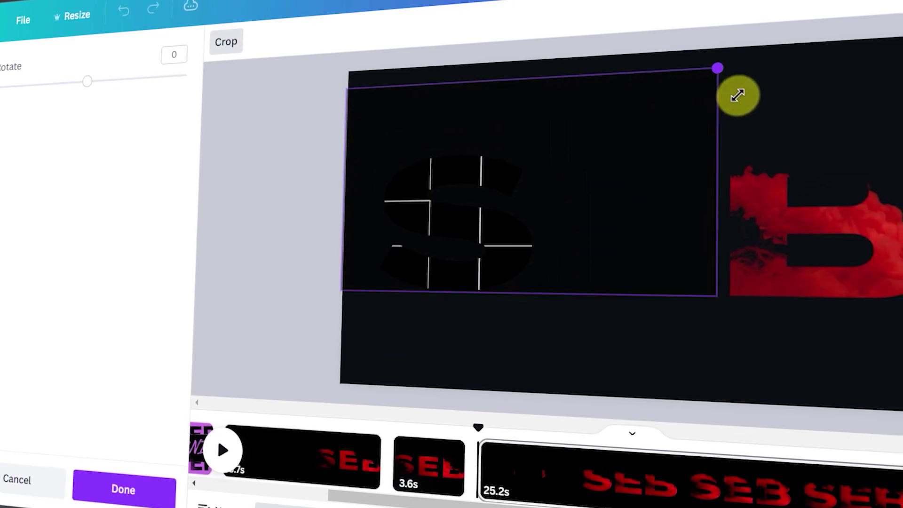
left_click_drag(754, 303, 878, 355)
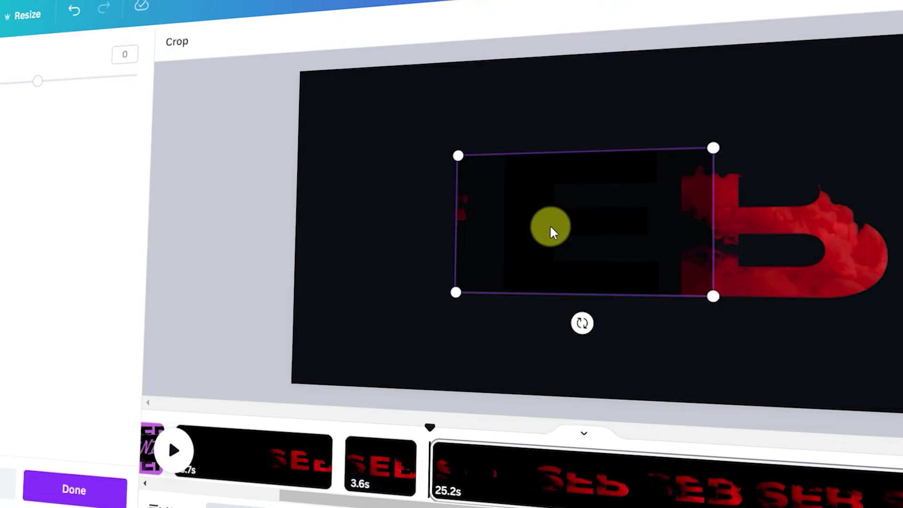
left_click_drag(458, 155, 273, 89)
left_click_drag(701, 298, 894, 381)
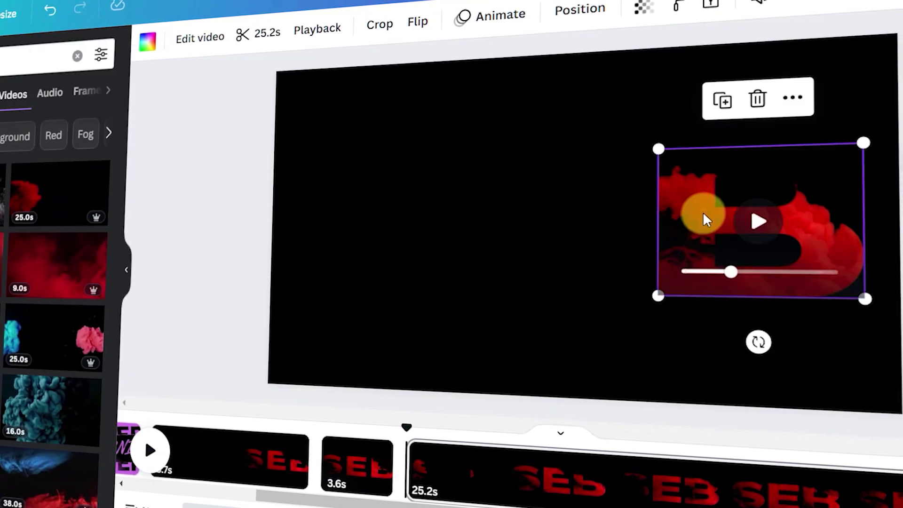
Enlarge the smoke video inside the B frame to cover the whole page and play back the SEB animation.
double_click(703, 214)
left_click_drag(625, 148, 420, 49)
left_click_drag(496, 160, 445, 192)
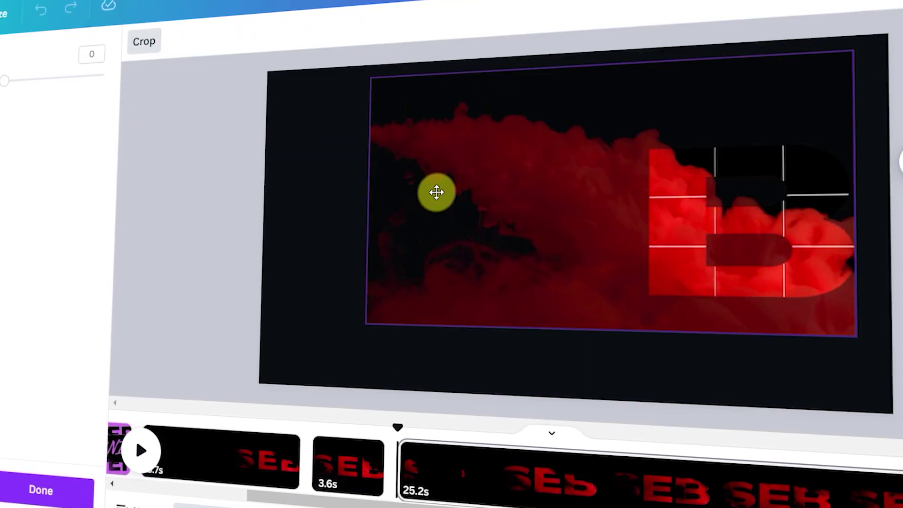
left_click_drag(375, 322, 269, 384)
mouse_move(865, 50)
left_mouse_down()
mouse_move(902, 44)
mouse_move(881, 47)
left_mouse_up()
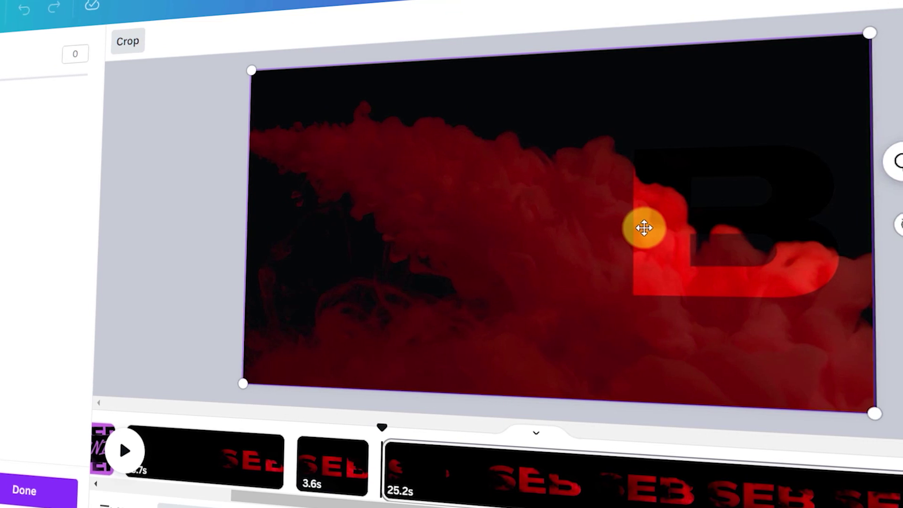
key("Return")
left_click(353, 228)
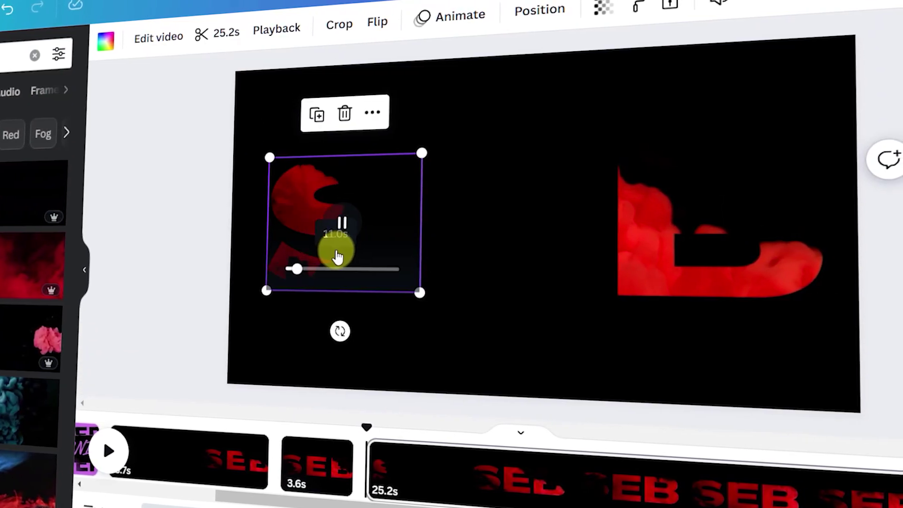
left_click(102, 450)
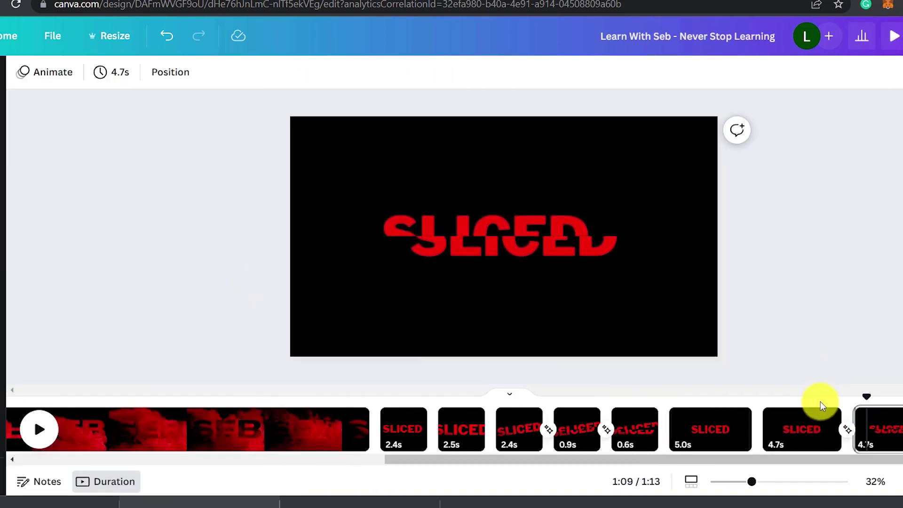
left_click(821, 405)
left_click(523, 193)
left_click_drag(506, 344, 518, 351)
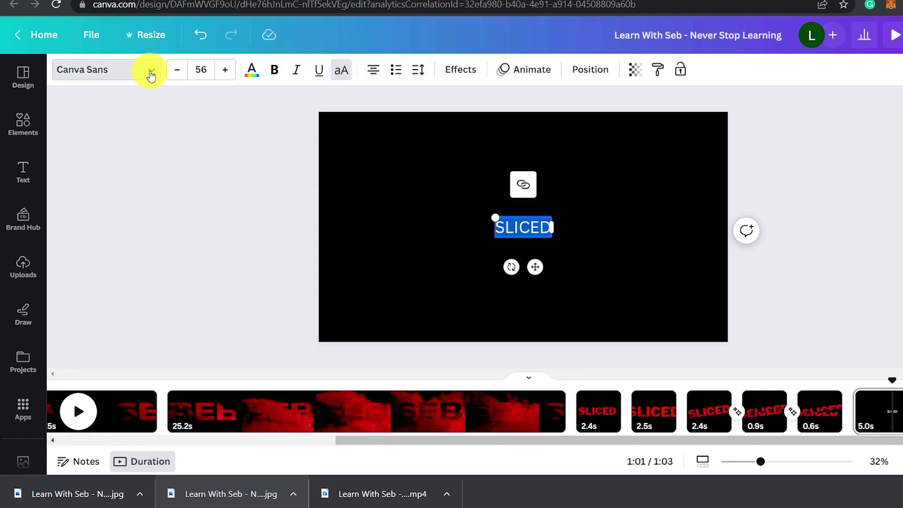
Give the SLICED text a heavy sans-serif font, enlarge it to about half the page width and colour it red.
left_click(151, 74)
left_click(114, 234)
left_click_drag(608, 217, 469, 175)
left_click_drag(621, 238, 692, 262)
left_click(252, 70)
left_click(183, 149)
left_click(609, 259)
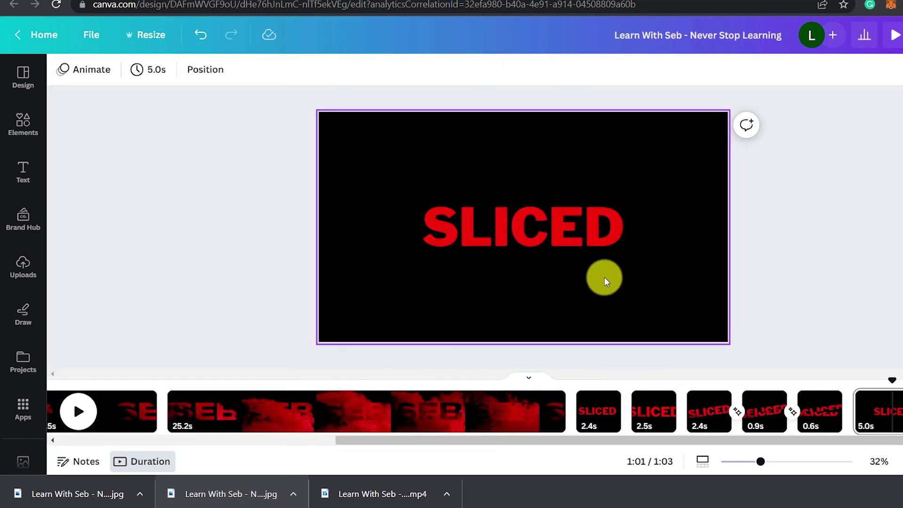
Set up a JPG download of page 12 only, the page with the red SLICED text.
left_click(810, 108)
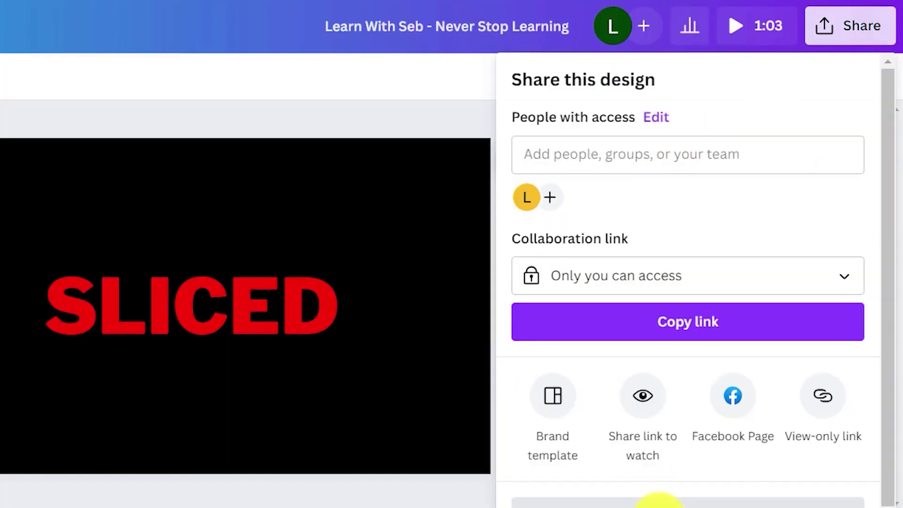
left_click(659, 502)
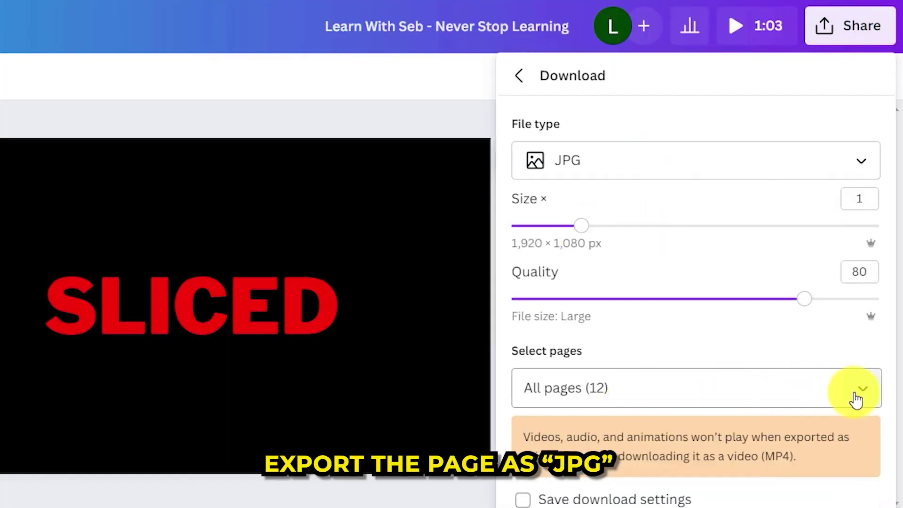
left_click(856, 399)
left_click(849, 81)
scroll(825, 188, "down", 5)
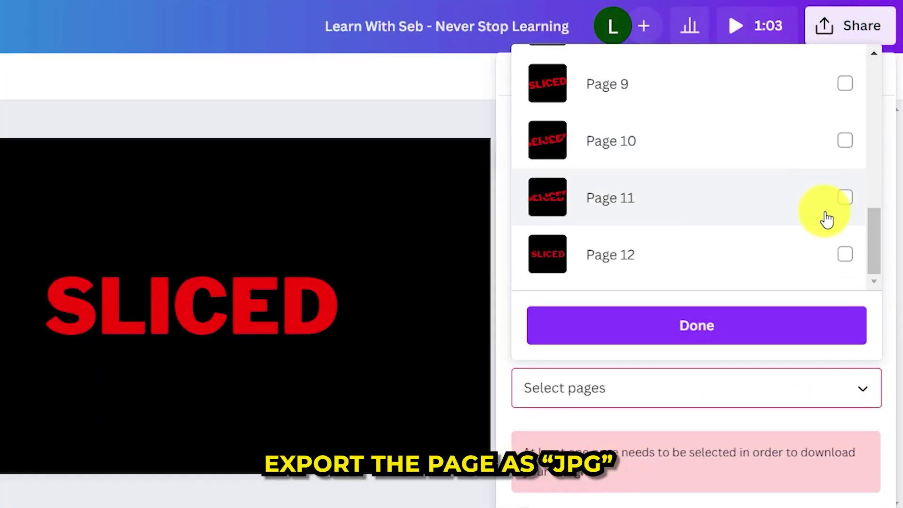
left_click(845, 254)
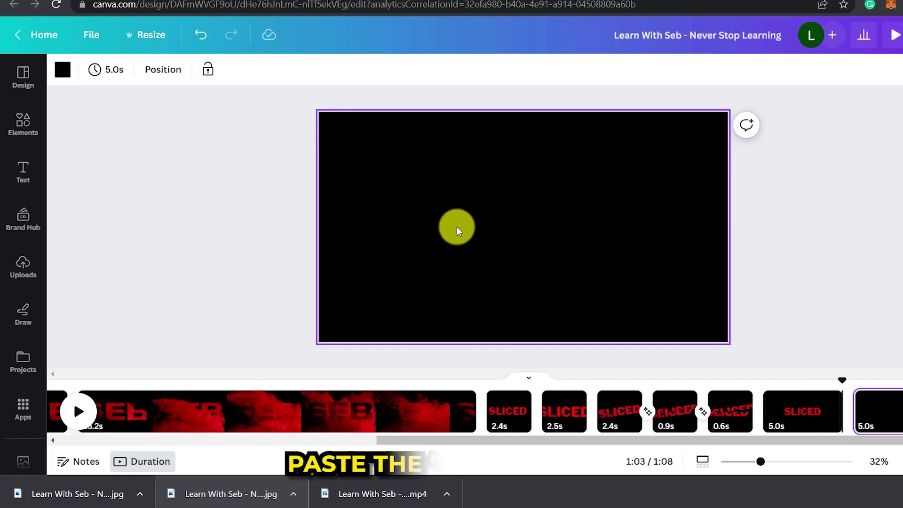
Place the uploaded SLICED image twice on the new black page, both enlarged to about 70% of the page width and centred exactly over each other.
left_click(23, 266)
left_click_drag(216, 226, 579, 221)
left_click_drag(509, 175, 442, 127)
left_click_drag(569, 211, 633, 238)
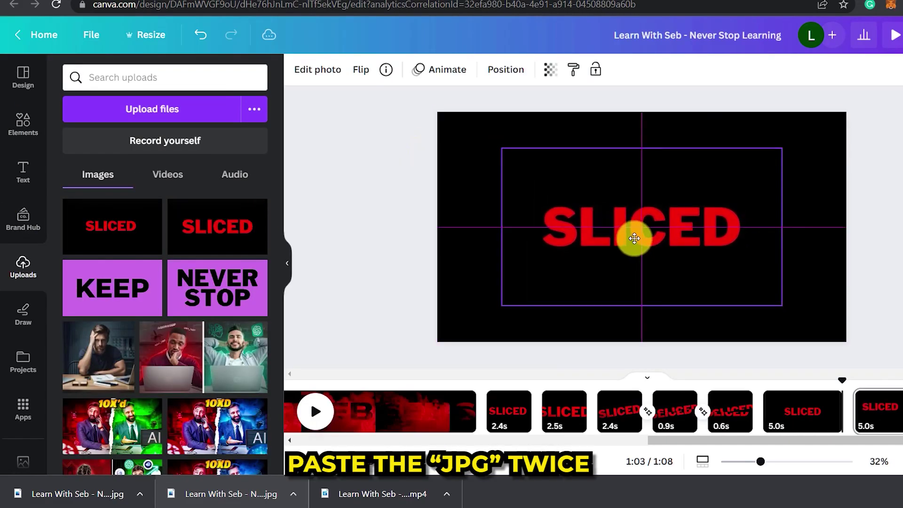
left_click_drag(217, 226, 616, 230)
left_click_drag(722, 181, 797, 152)
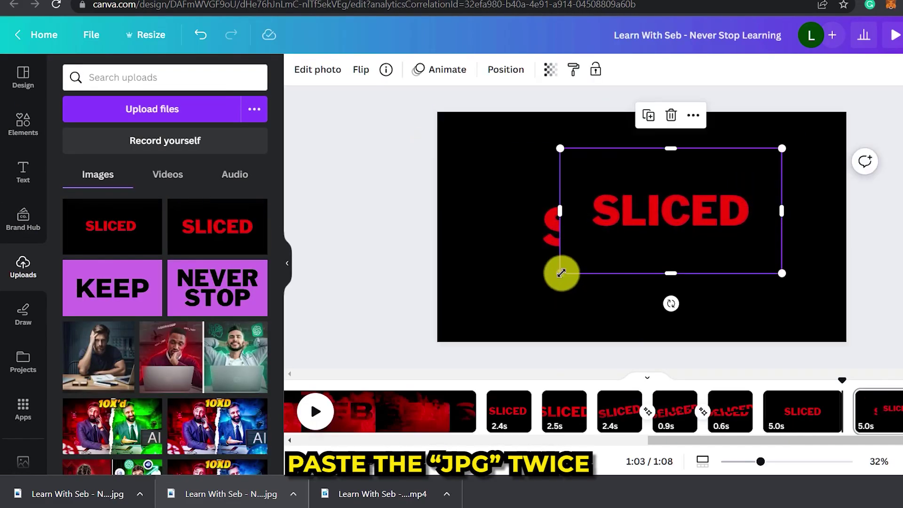
left_click_drag(559, 274, 590, 239)
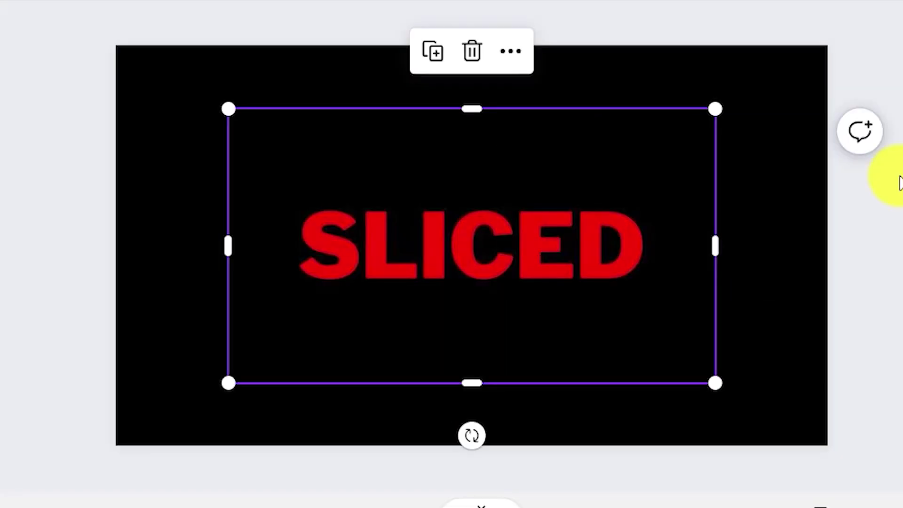
left_click(899, 181)
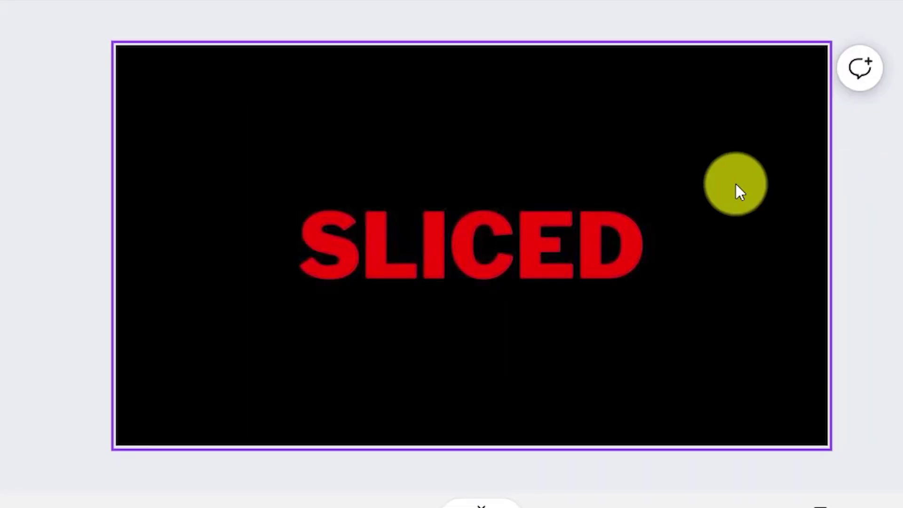
Crop one SLICED image to its upper half and the other to its lower half, meeting at the word's middle.
left_click(468, 273)
left_click_drag(470, 382, 469, 240)
left_click(595, 328)
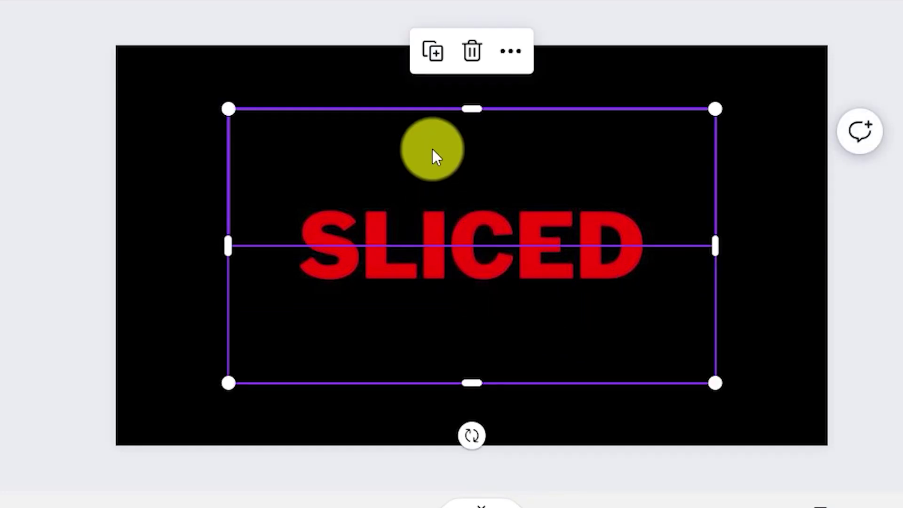
left_click_drag(472, 109, 469, 245)
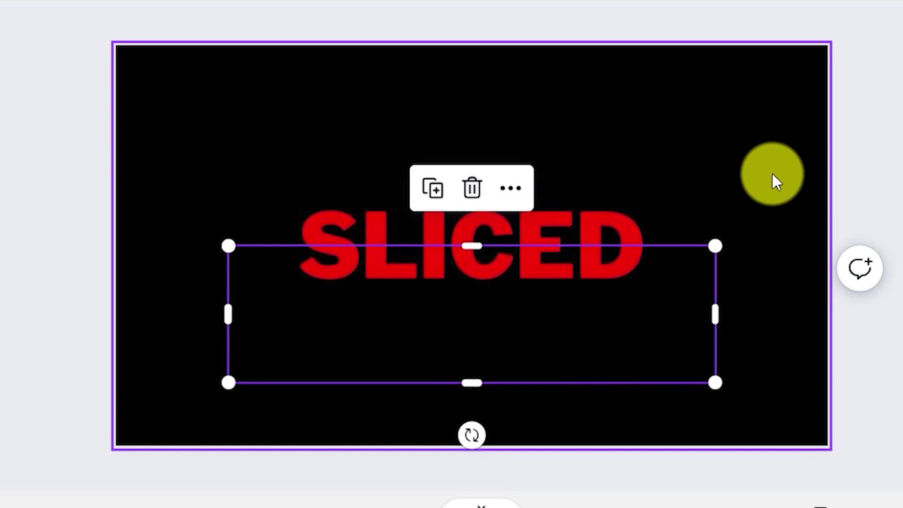
left_click(772, 176)
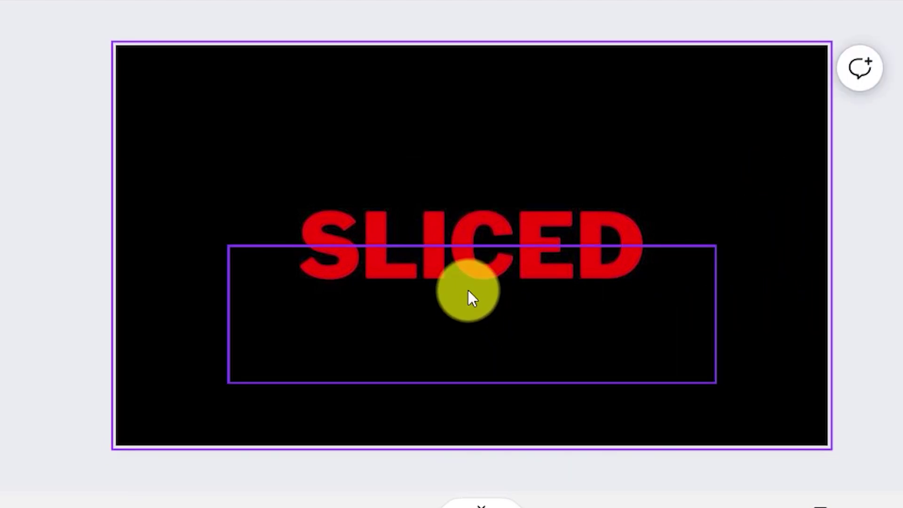
Duplicate the page that holds the two cropped SLICED halves.
left_click(782, 413)
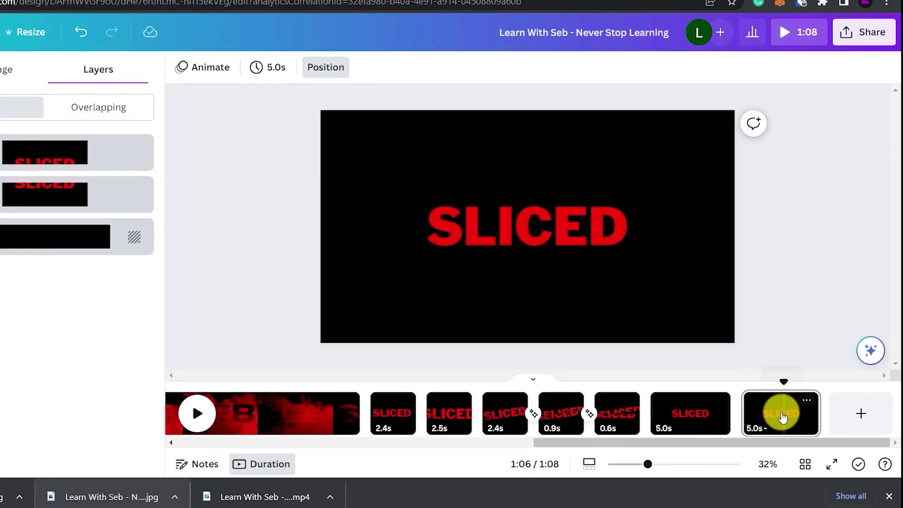
right_click(782, 416)
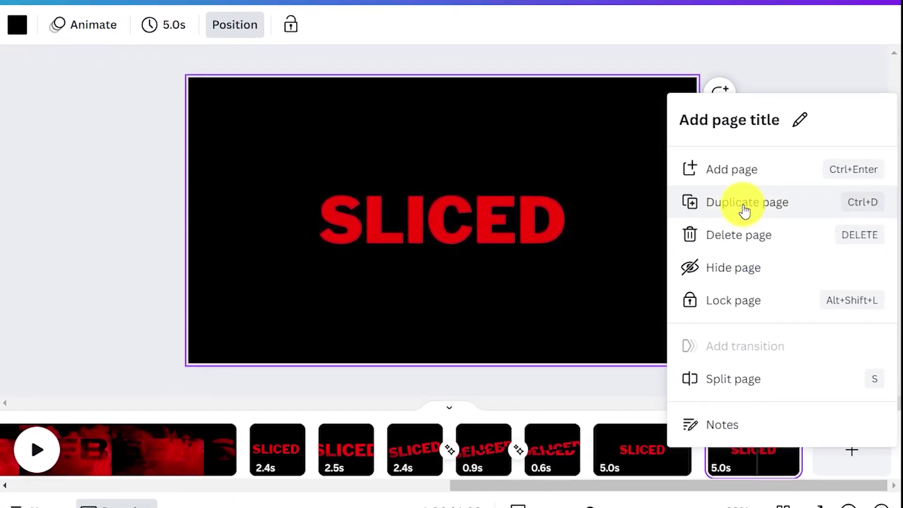
left_click(762, 208)
left_click_drag(764, 490, 818, 490)
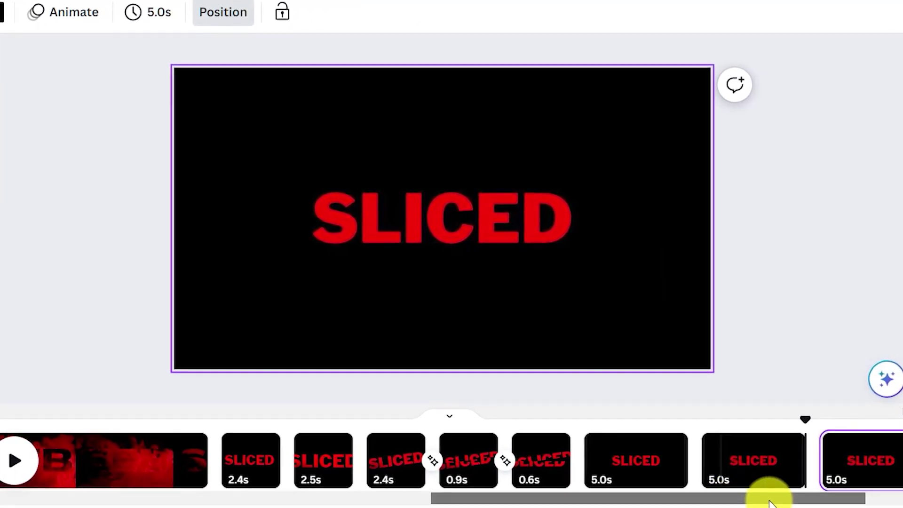
On the duplicated page, shift the upper half of SLICED to the left and the lower half to the right.
left_click(462, 196)
left_click_drag(462, 197, 437, 194)
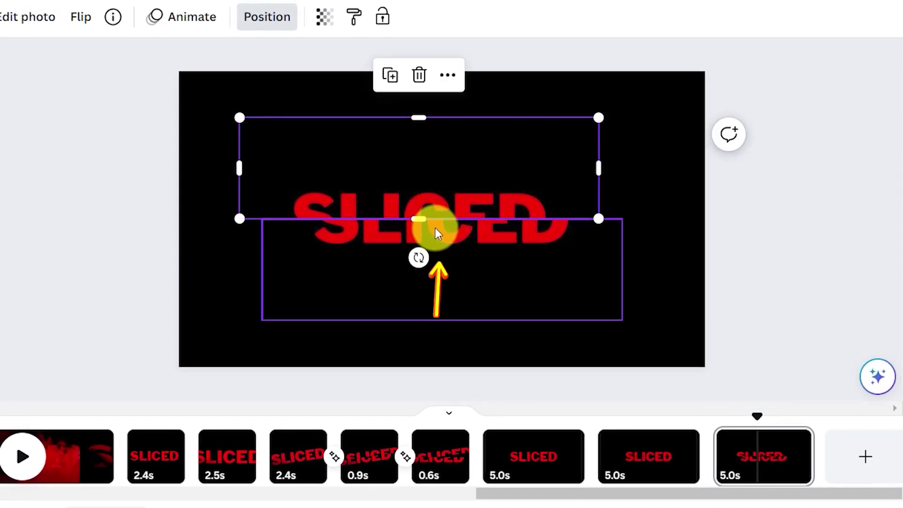
left_click(435, 232)
left_click_drag(436, 233, 452, 232)
left_click(715, 230)
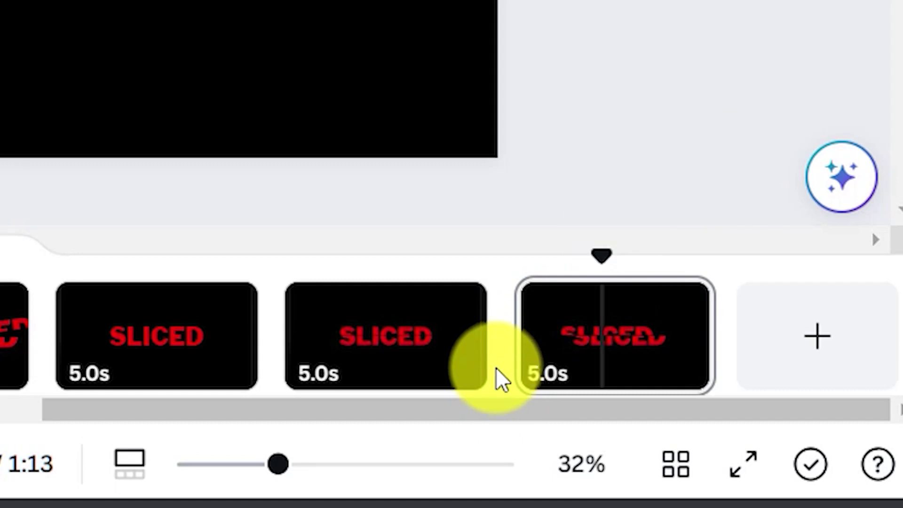
Add a Match & Move transition between the intact and the split SLICED pages and play it back.
mouse_move(498, 363)
left_click(522, 371)
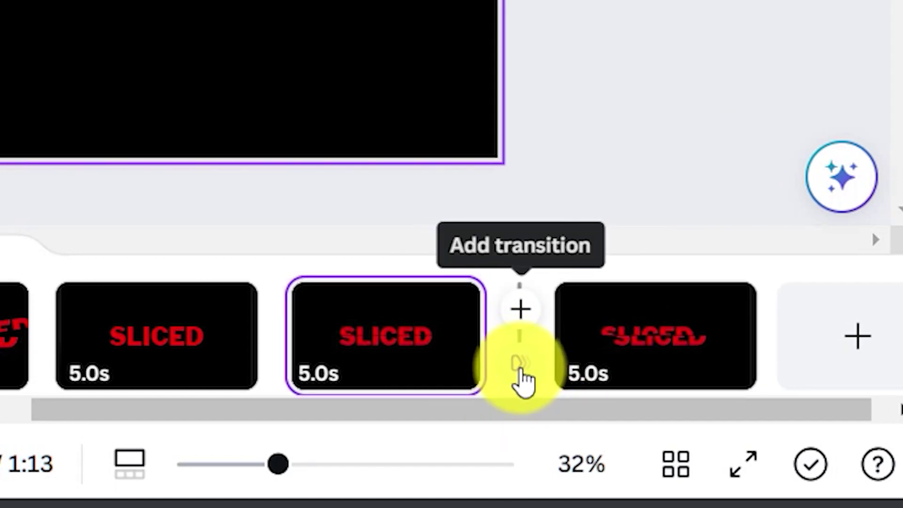
left_click(521, 373)
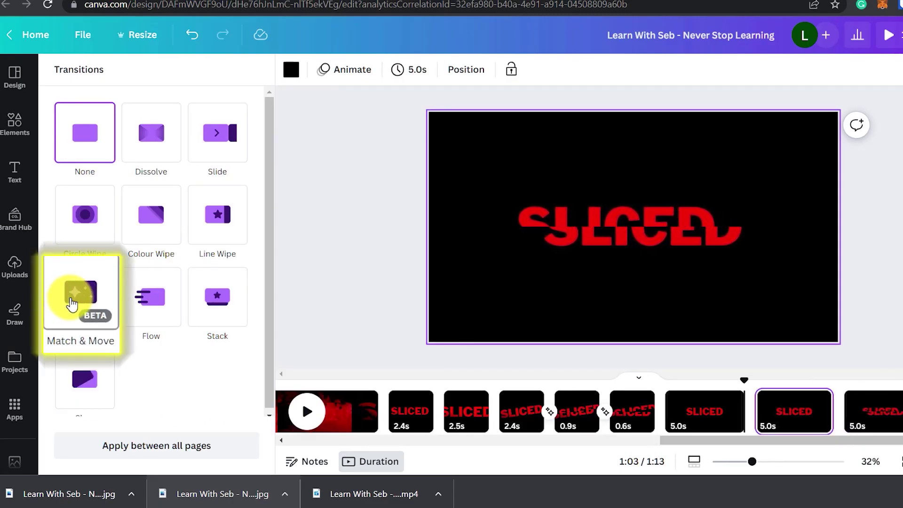
left_click(72, 303)
left_click(307, 412)
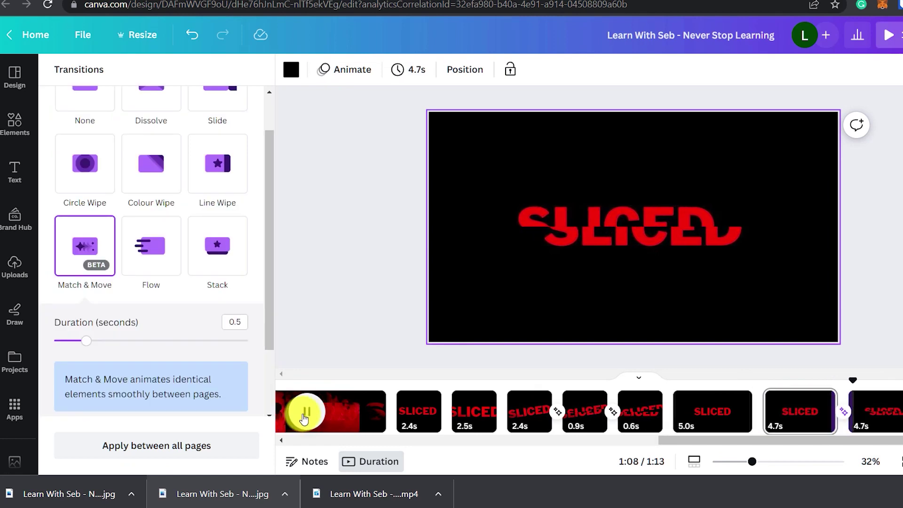
left_click(305, 414)
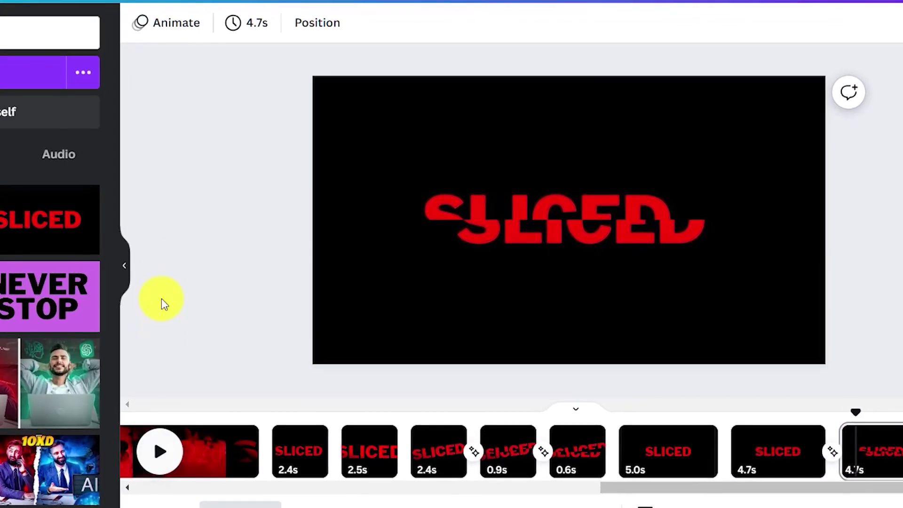
left_click(122, 267)
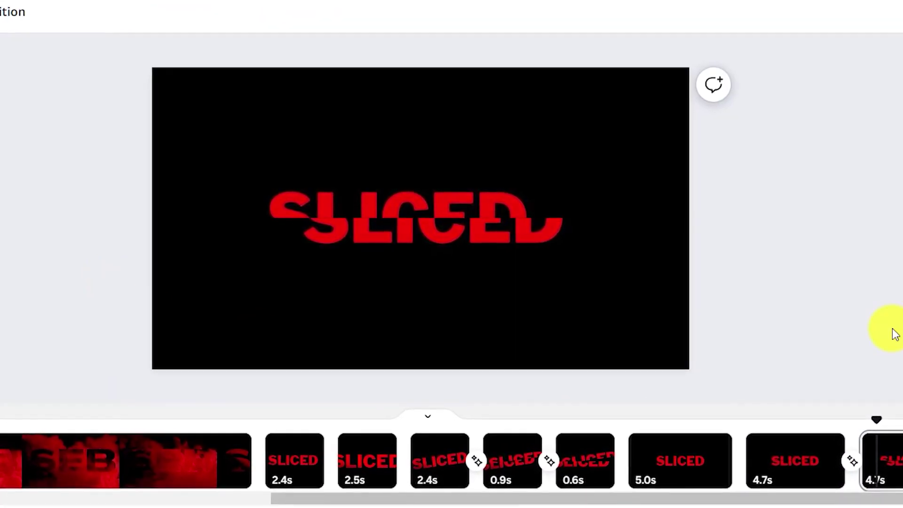
Create a custom motion path that carries the tilted lower half of SLICED down and off the page's lower-right corner.
left_click(805, 472)
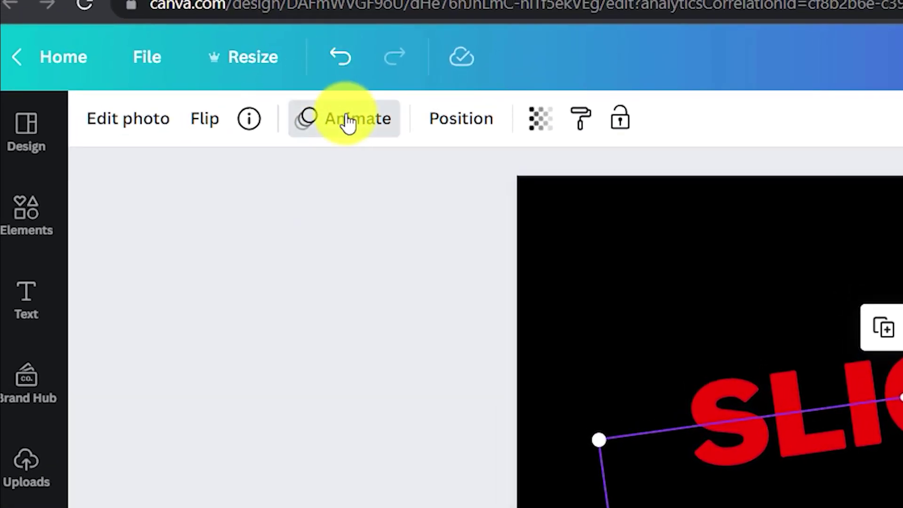
left_click(348, 121)
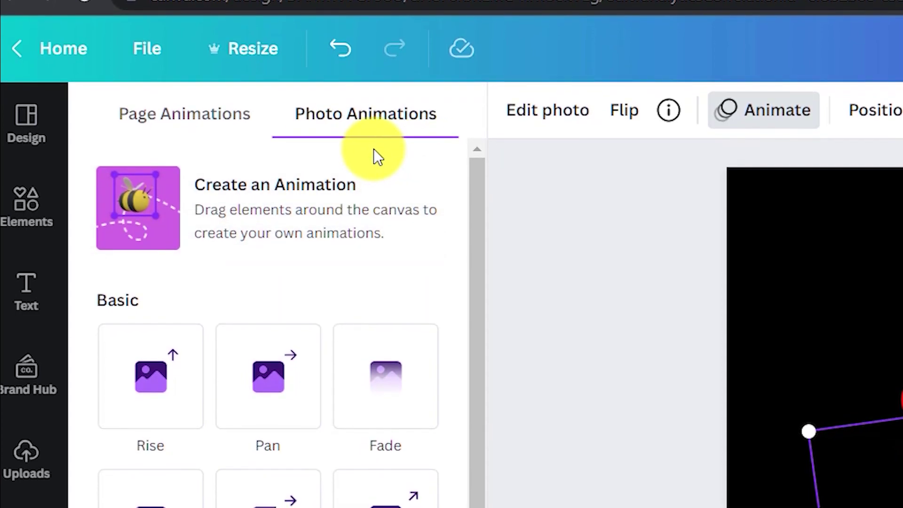
left_click(207, 118)
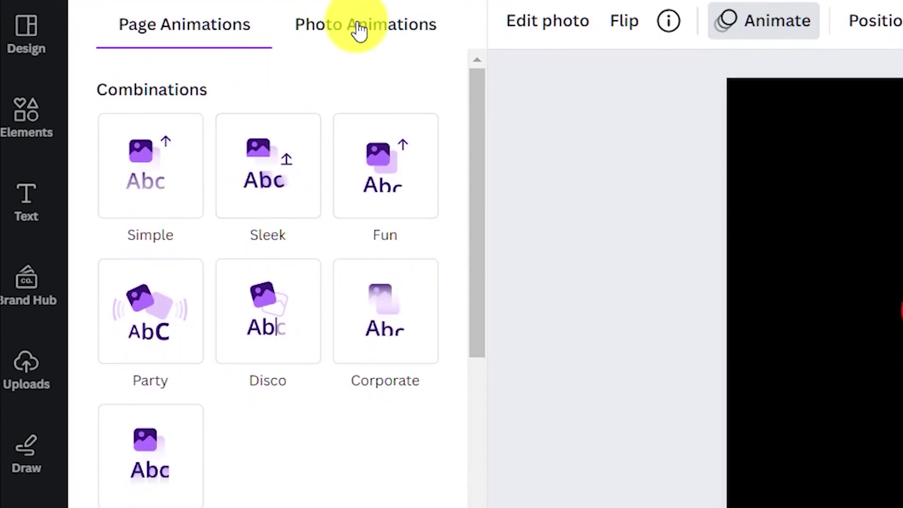
left_click(360, 31)
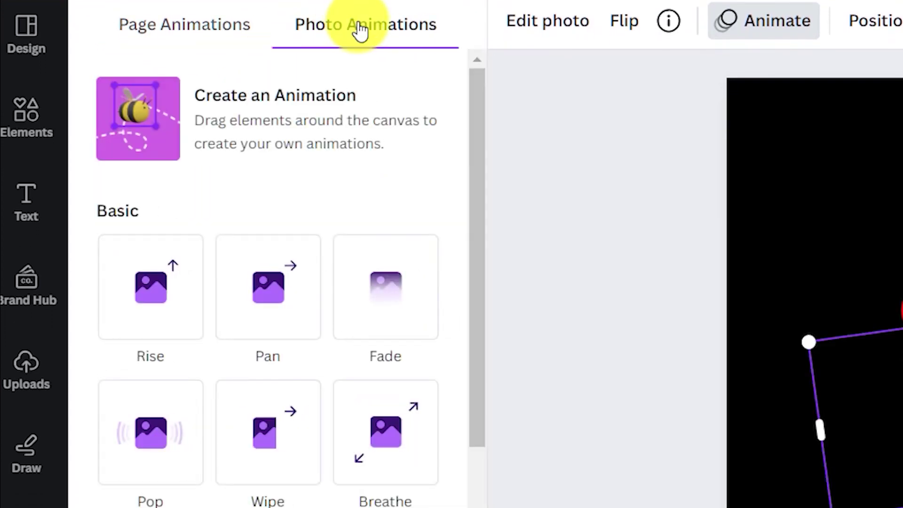
left_click(253, 127)
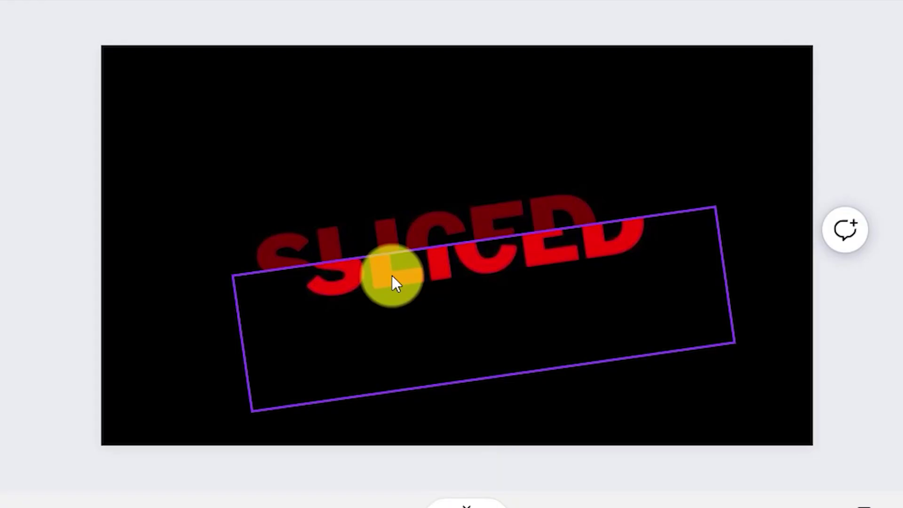
mouse_move(394, 278)
left_mouse_down()
mouse_move(448, 299)
mouse_move(536, 362)
mouse_move(619, 454)
left_mouse_up()
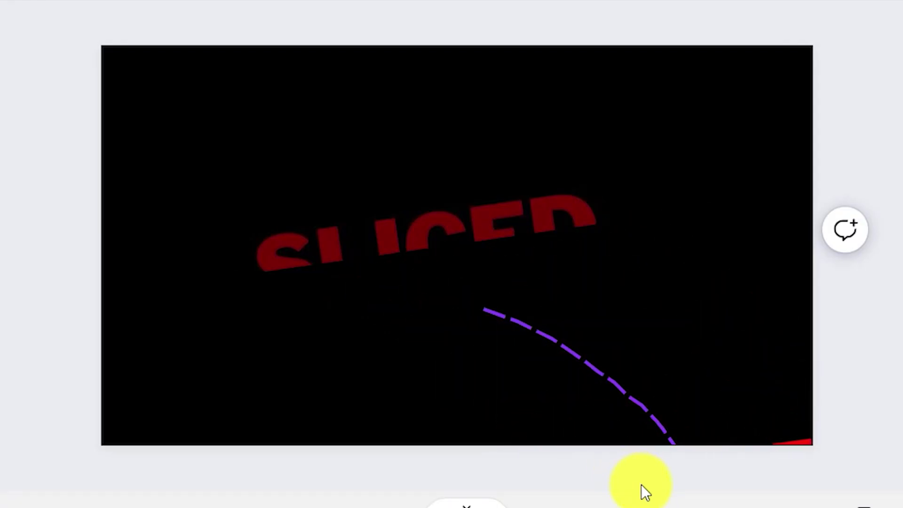
left_click_drag(652, 504, 652, 500)
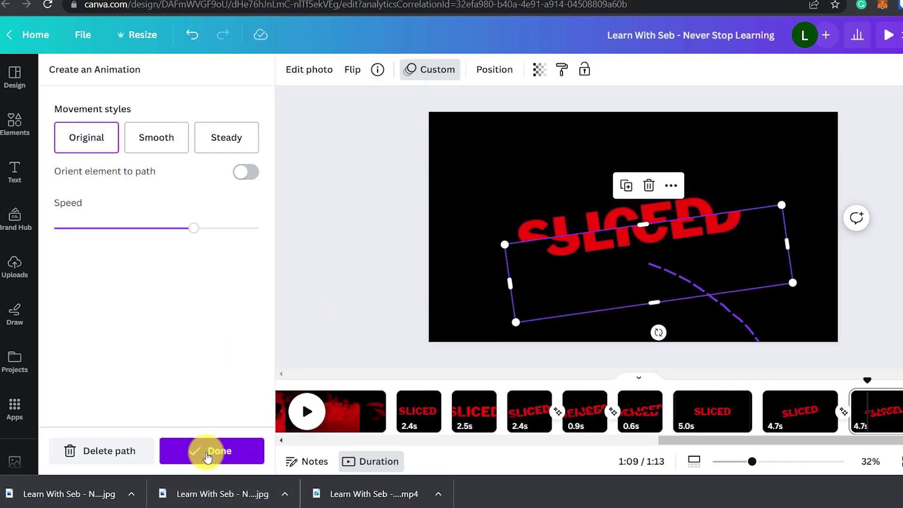
left_click(212, 450)
left_click(486, 221)
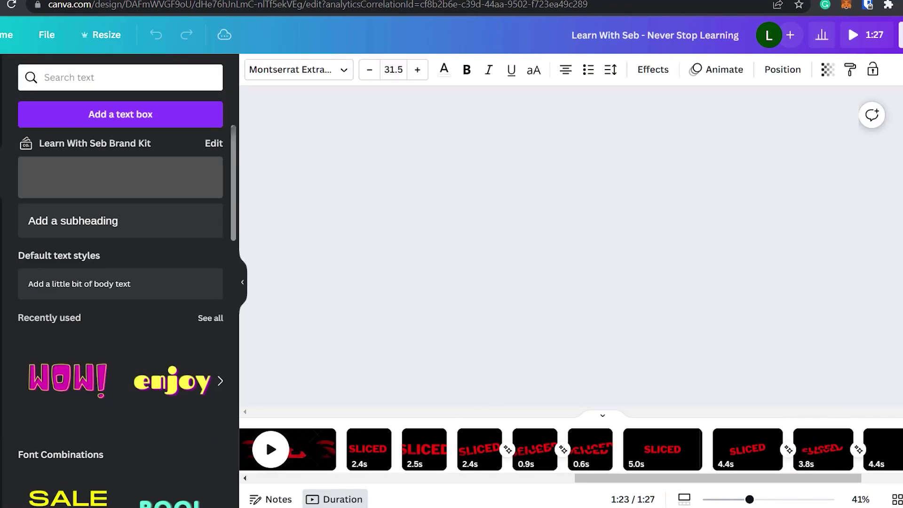
Colour the SHINE text yellow, set it in bold Cinzel and centre it on the black page.
left_click(574, 218)
left_click(173, 149)
left_click(477, 255)
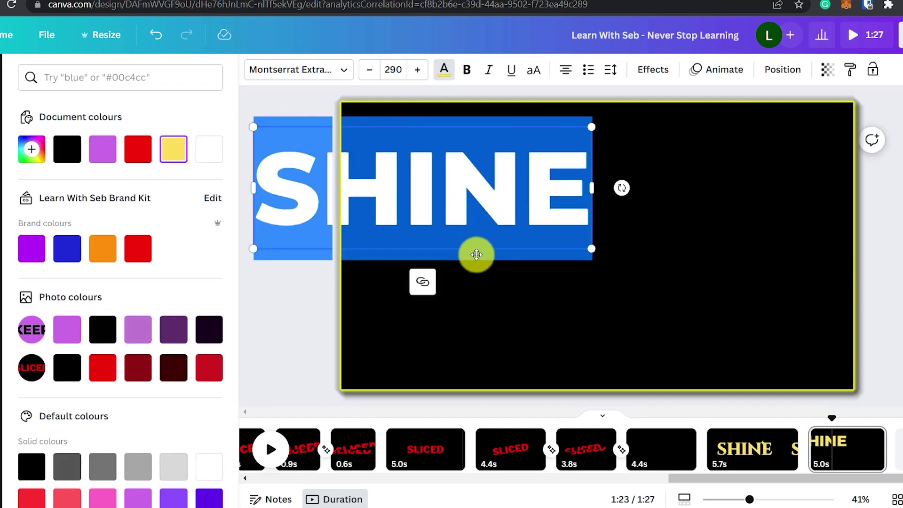
left_click_drag(476, 255, 651, 313)
left_click(299, 70)
left_click(71, 235)
left_click(466, 69)
left_click(893, 176)
left_click(549, 261)
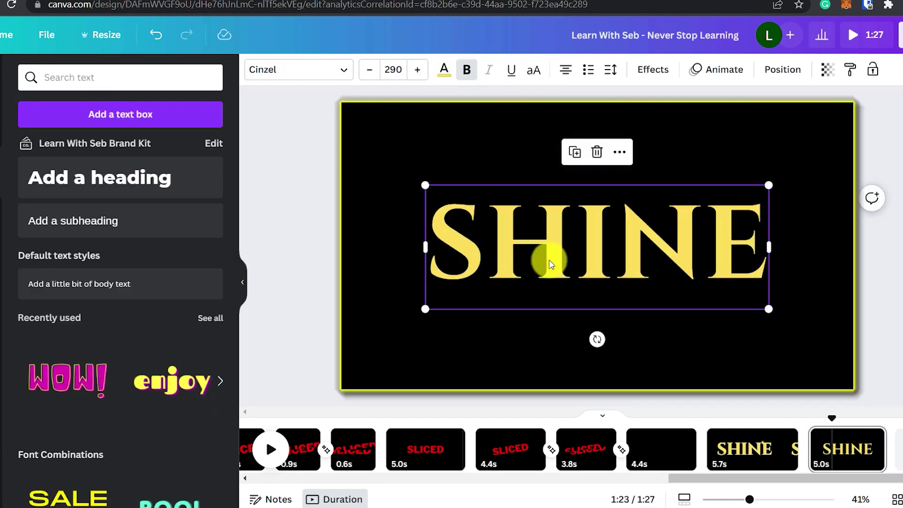
Copy the SHINE text once below and once above, then recolour the upper copy white and align it over the centred original.
left_click_drag(549, 261, 549, 342, "alt")
left_click_drag(557, 247, 552, 169, "alt")
left_click(443, 69)
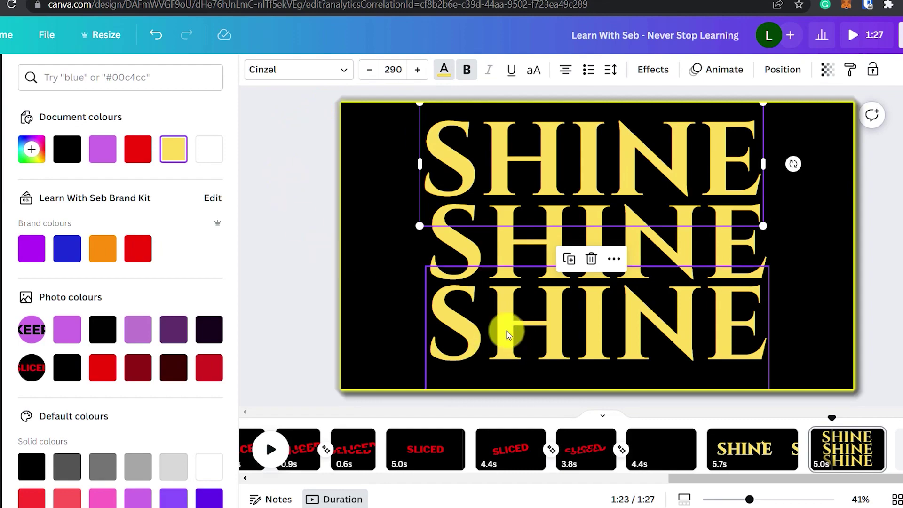
left_click(210, 150)
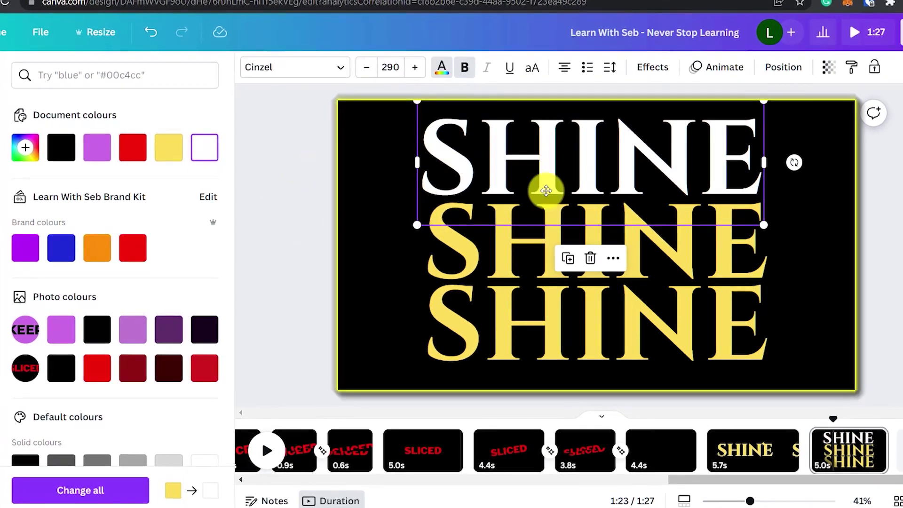
left_click_drag(544, 191, 531, 230)
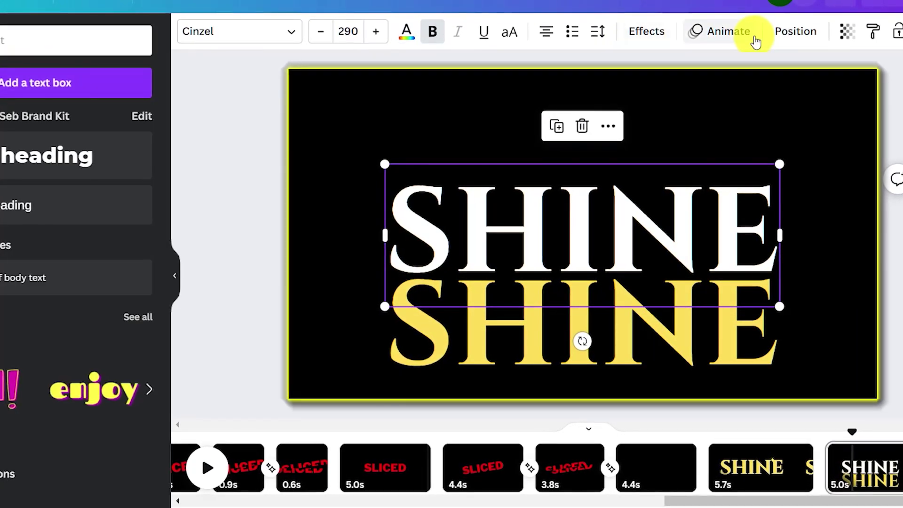
Apply the Wipe text animation to the white SHINE, on enter and rightward, at the slowest speed.
left_click(733, 42)
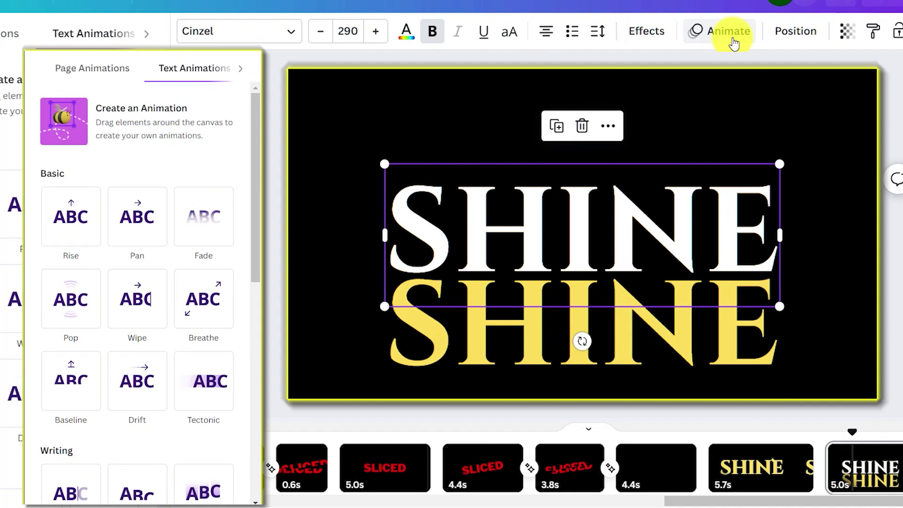
left_click(146, 314)
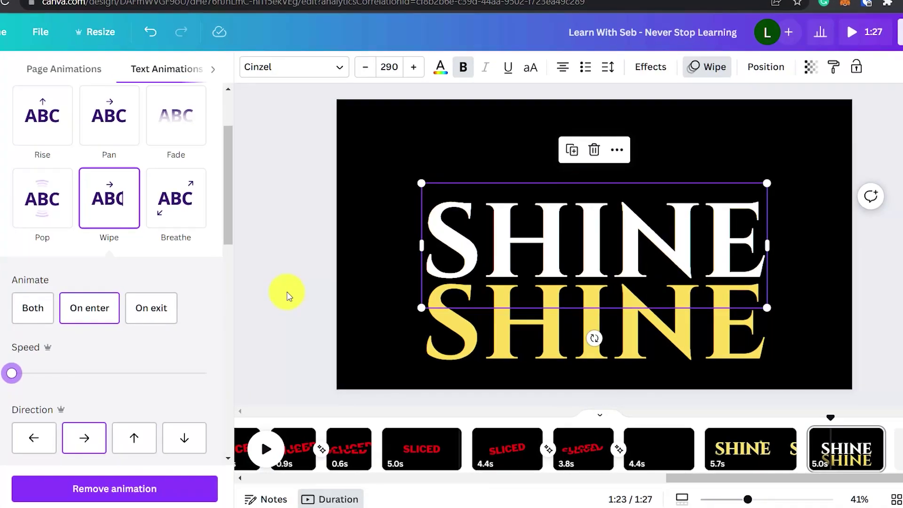
left_click(486, 292)
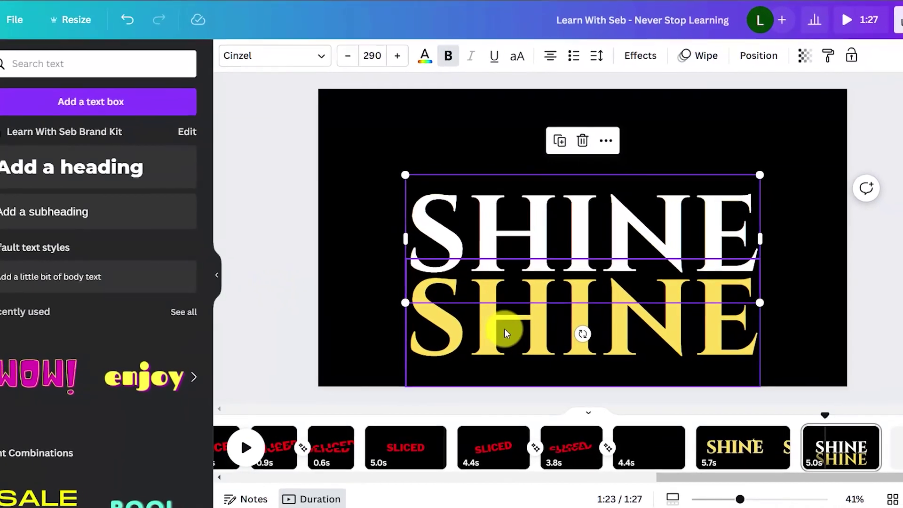
Bring the lower yellow SHINE in front of the white copy and align it exactly over it.
left_click_drag(504, 328, 503, 300)
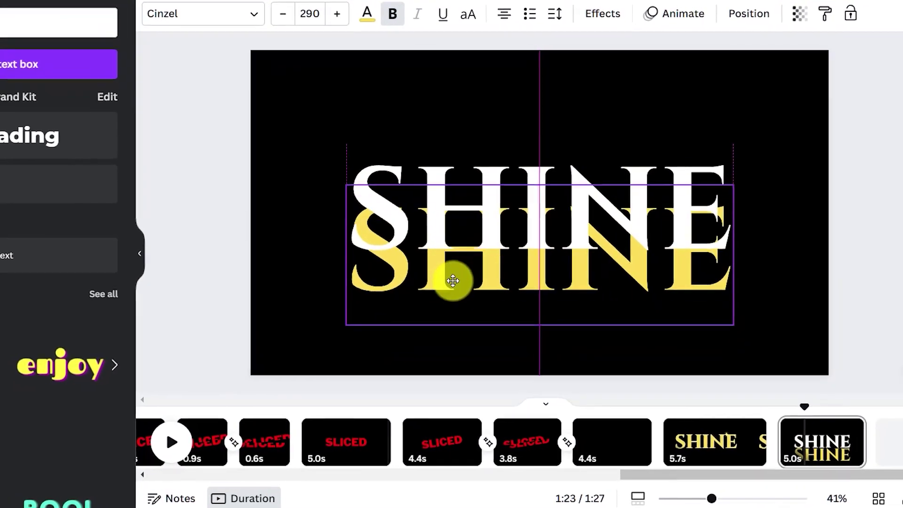
mouse_move(453, 281)
left_mouse_down()
mouse_move(452, 247)
mouse_move(455, 278)
left_mouse_up()
left_click_drag(399, 256, 400, 255)
right_click(399, 273)
mouse_move(402, 280)
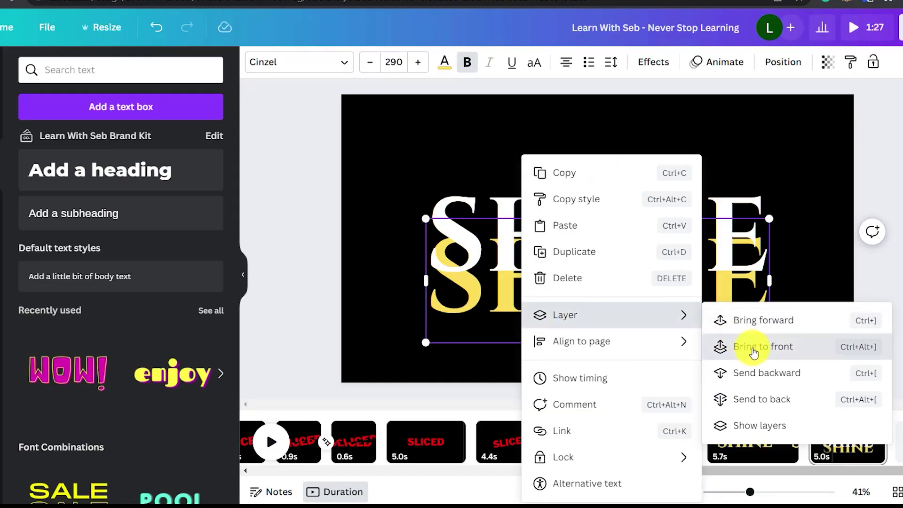
left_click(754, 348)
left_click_drag(555, 303, 553, 269)
Apply the Wipe text animation on enter to the front yellow SHINE and reduce its speed to the minimum.
left_click(718, 62)
left_click(114, 193)
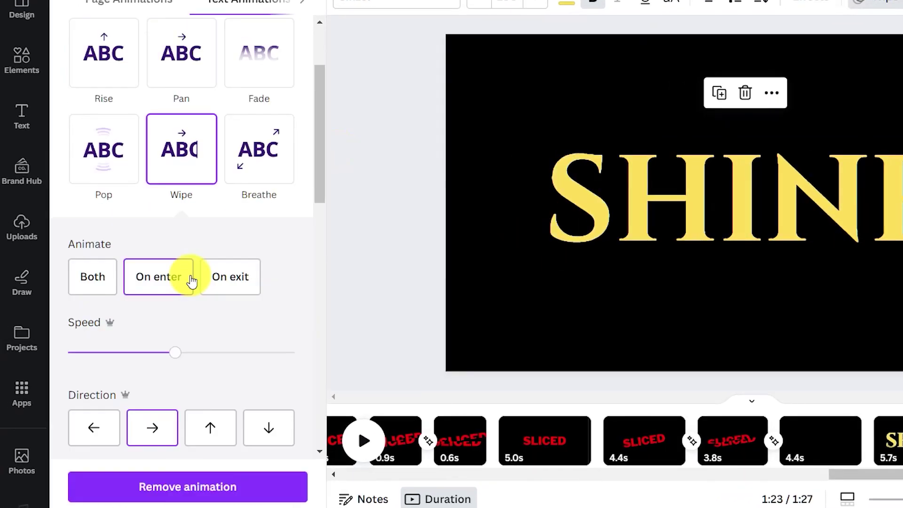
left_click_drag(119, 375, 0, 377)
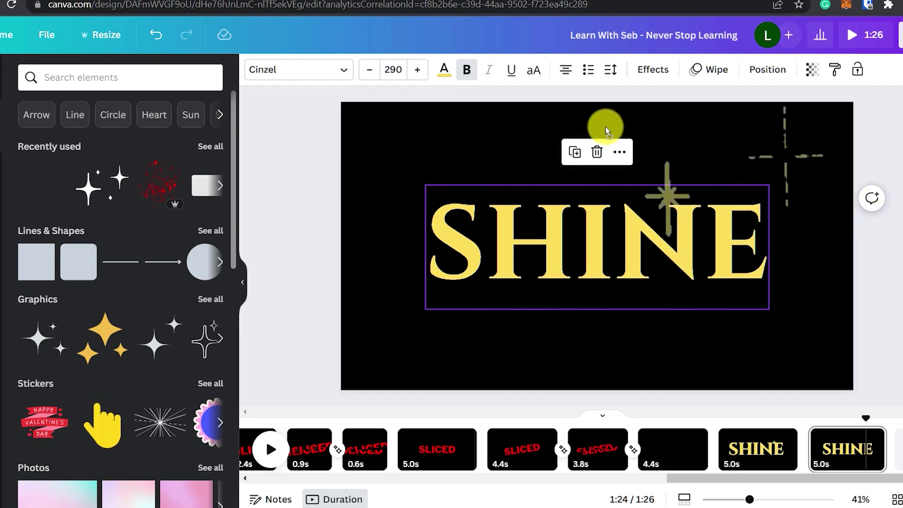
Place the yellow sparkle element on the SHINE page and scale it down to about 54 by 54.
left_click_drag(606, 133, 791, 121)
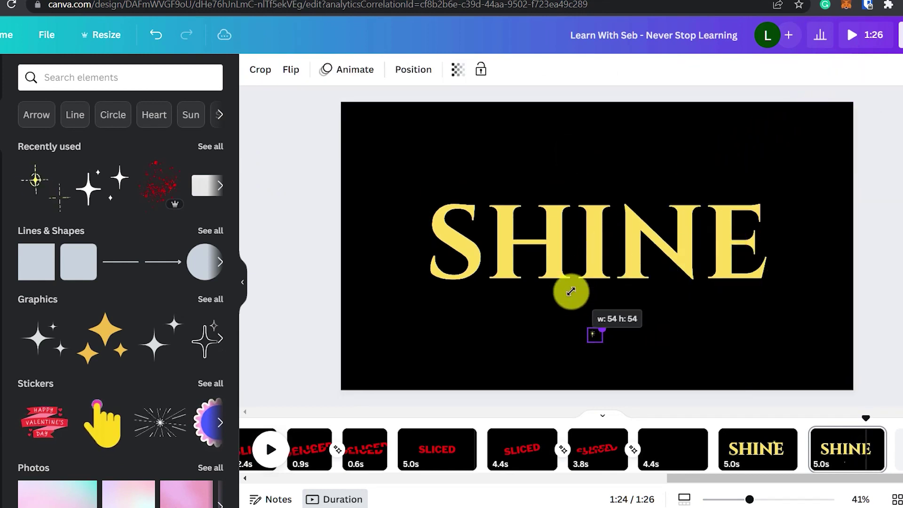